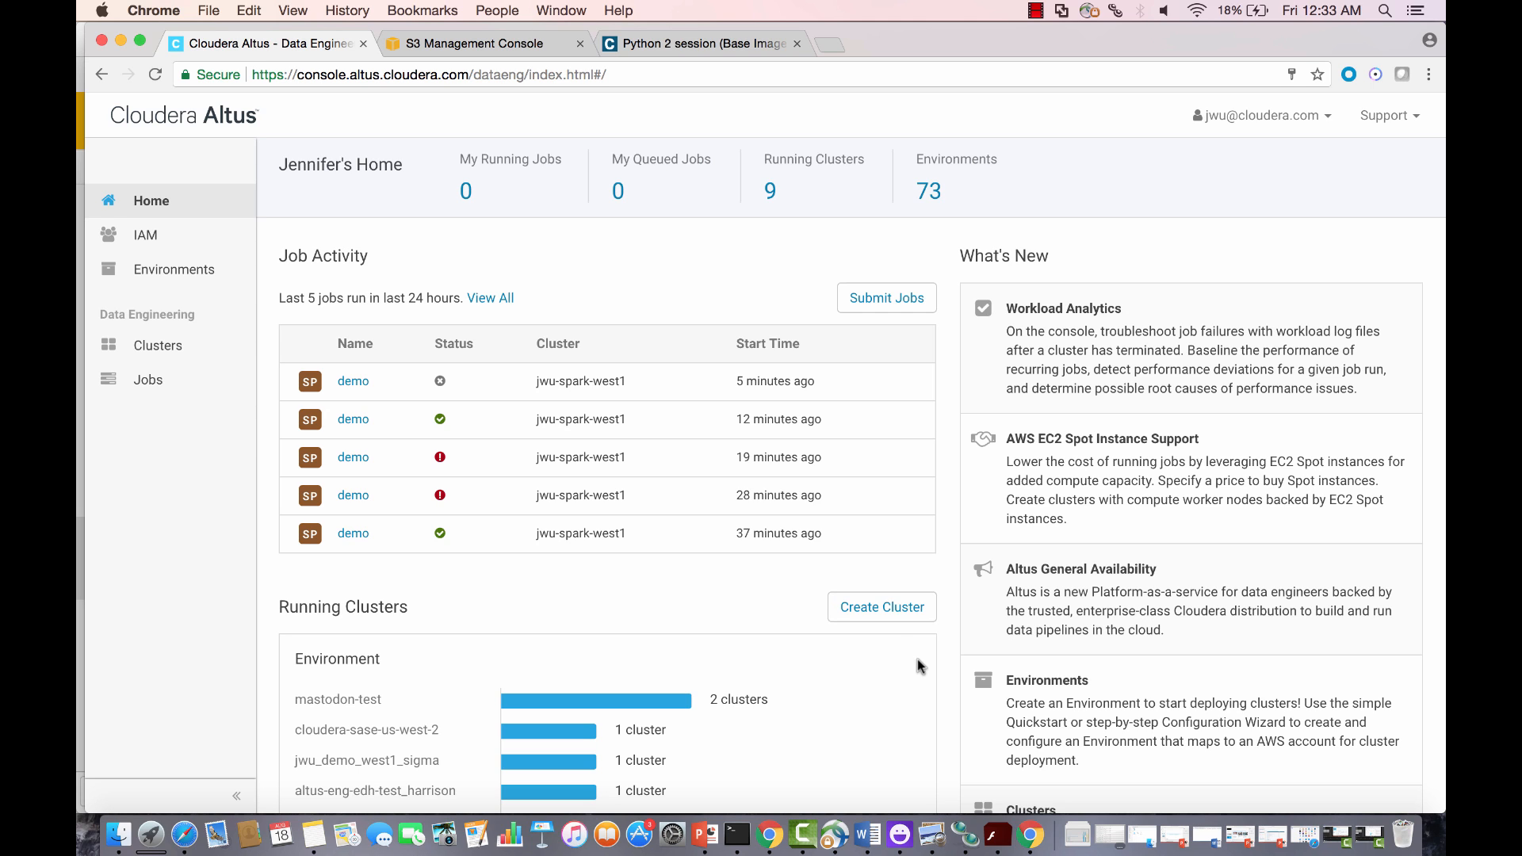
# Step: Go from the Altus home dashboard to the Clusters list
pyautogui.click(162, 349)
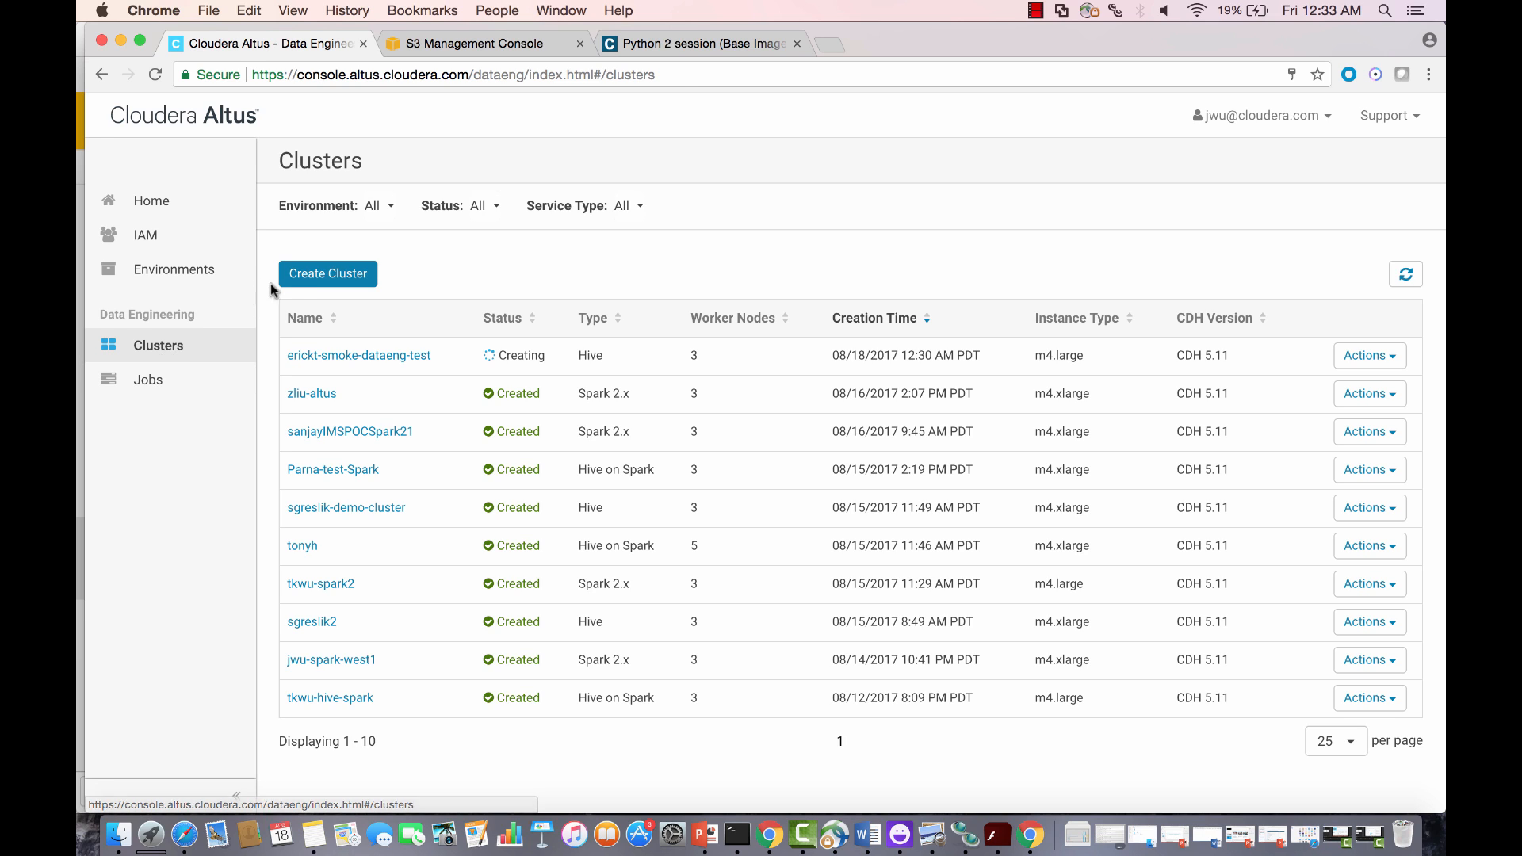
# Step: Start a new cluster named jwu-demo in the jwu_demo_west1_sigma environment
pyautogui.click(302, 276)
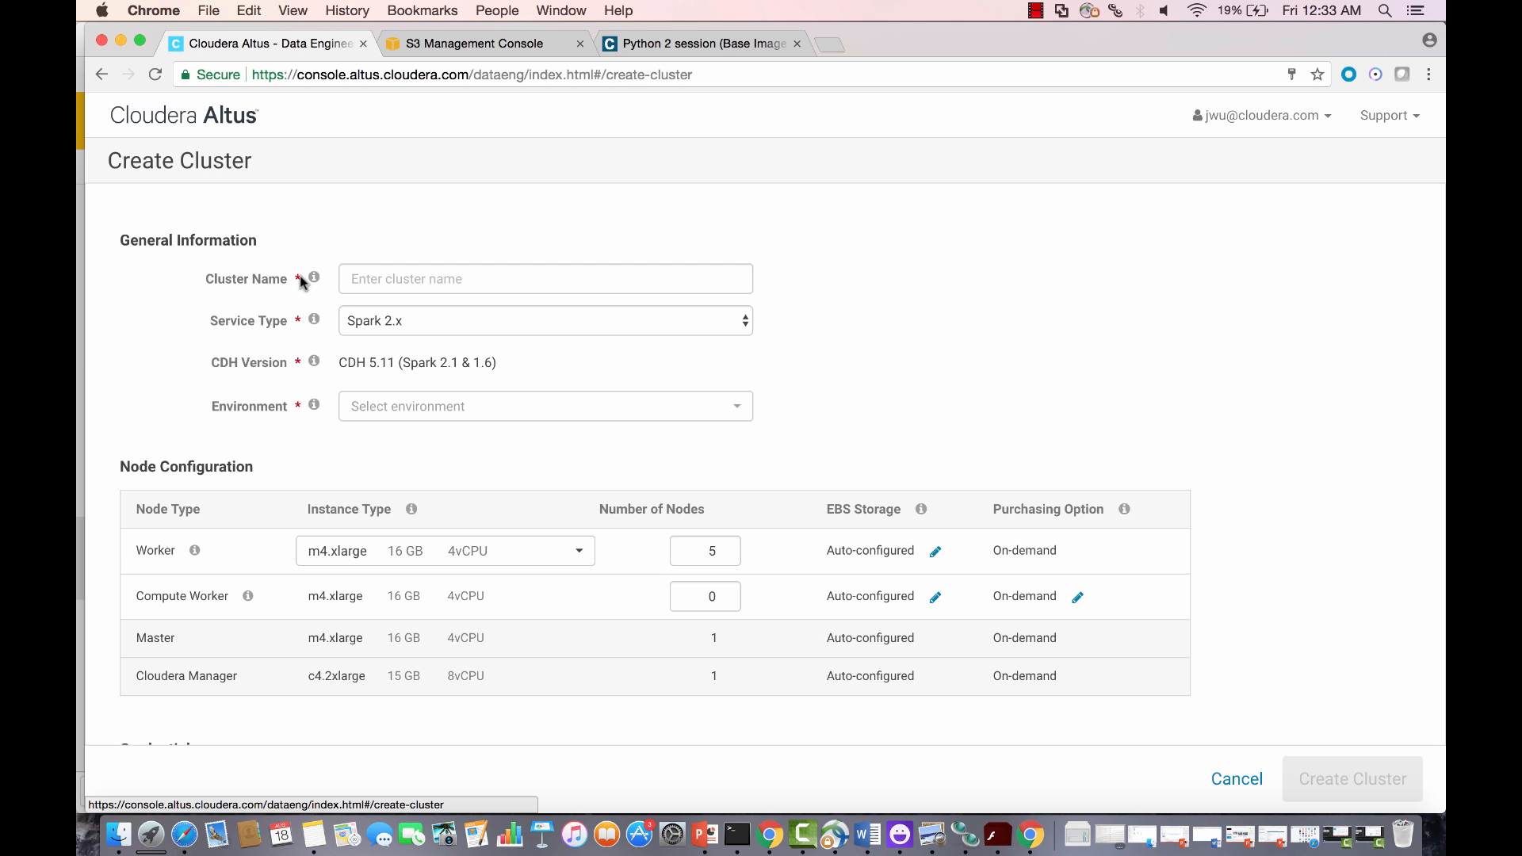
pyautogui.click(379, 279)
pyautogui.write('jwu-')
pyautogui.press('Down')
pyautogui.press('Return')
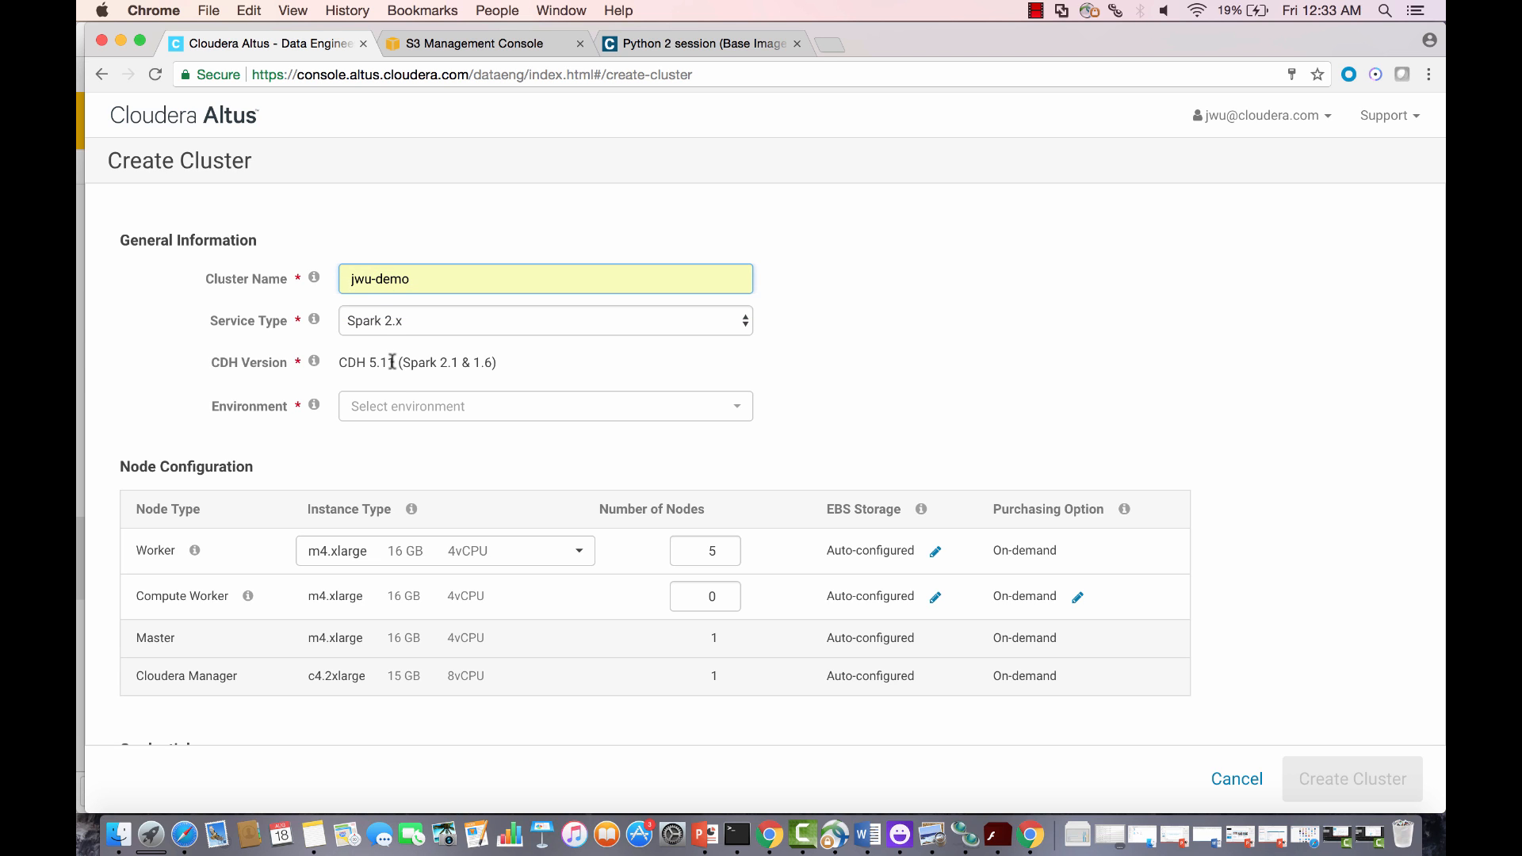
pyautogui.click(385, 414)
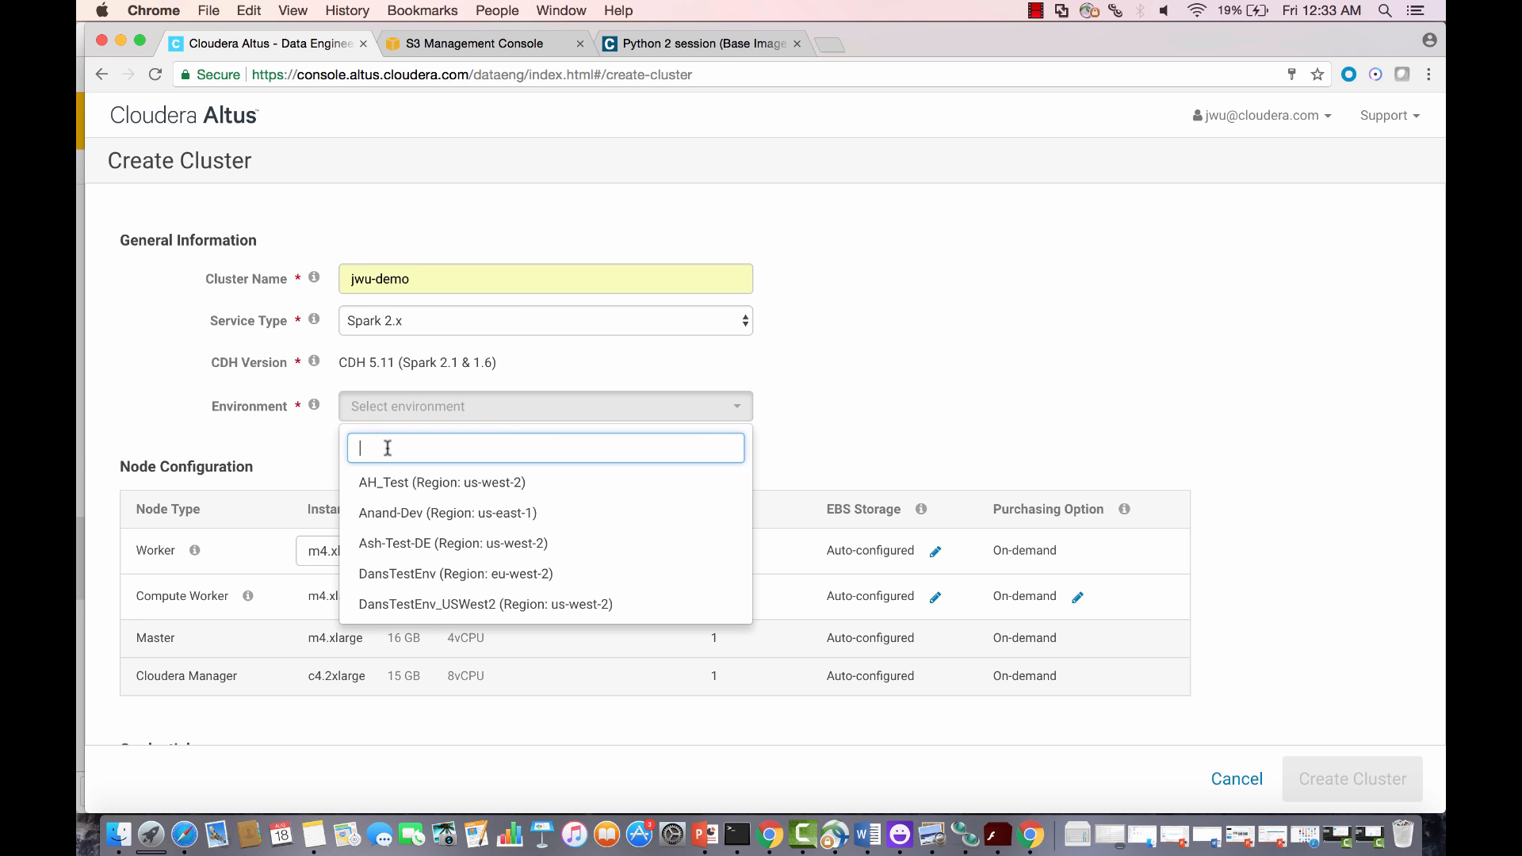
pyautogui.write('jwu')
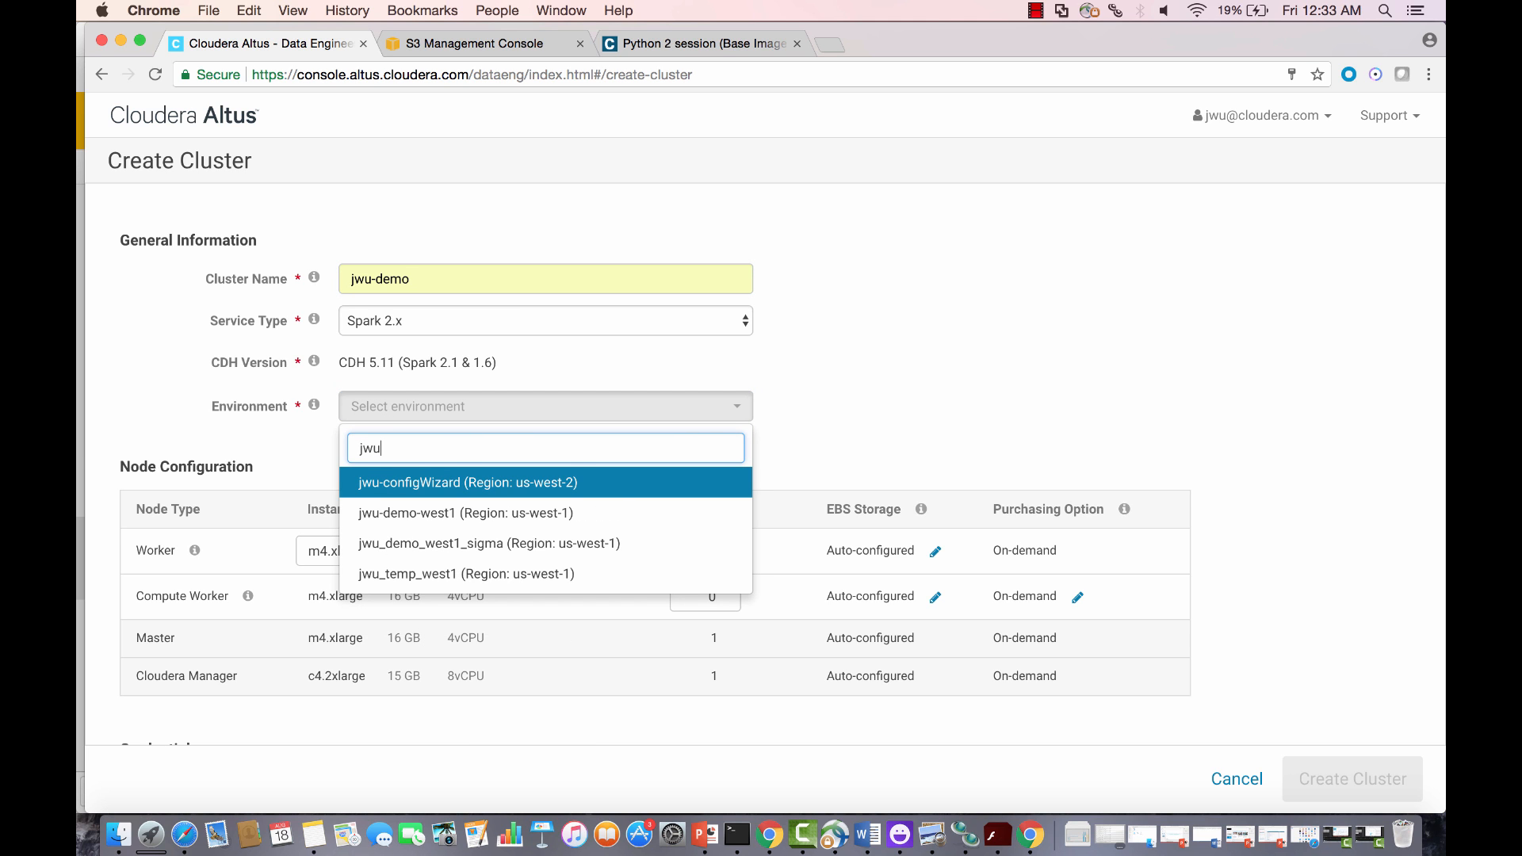
pyautogui.press('Down')
pyautogui.press('Down')
pyautogui.press('Return')
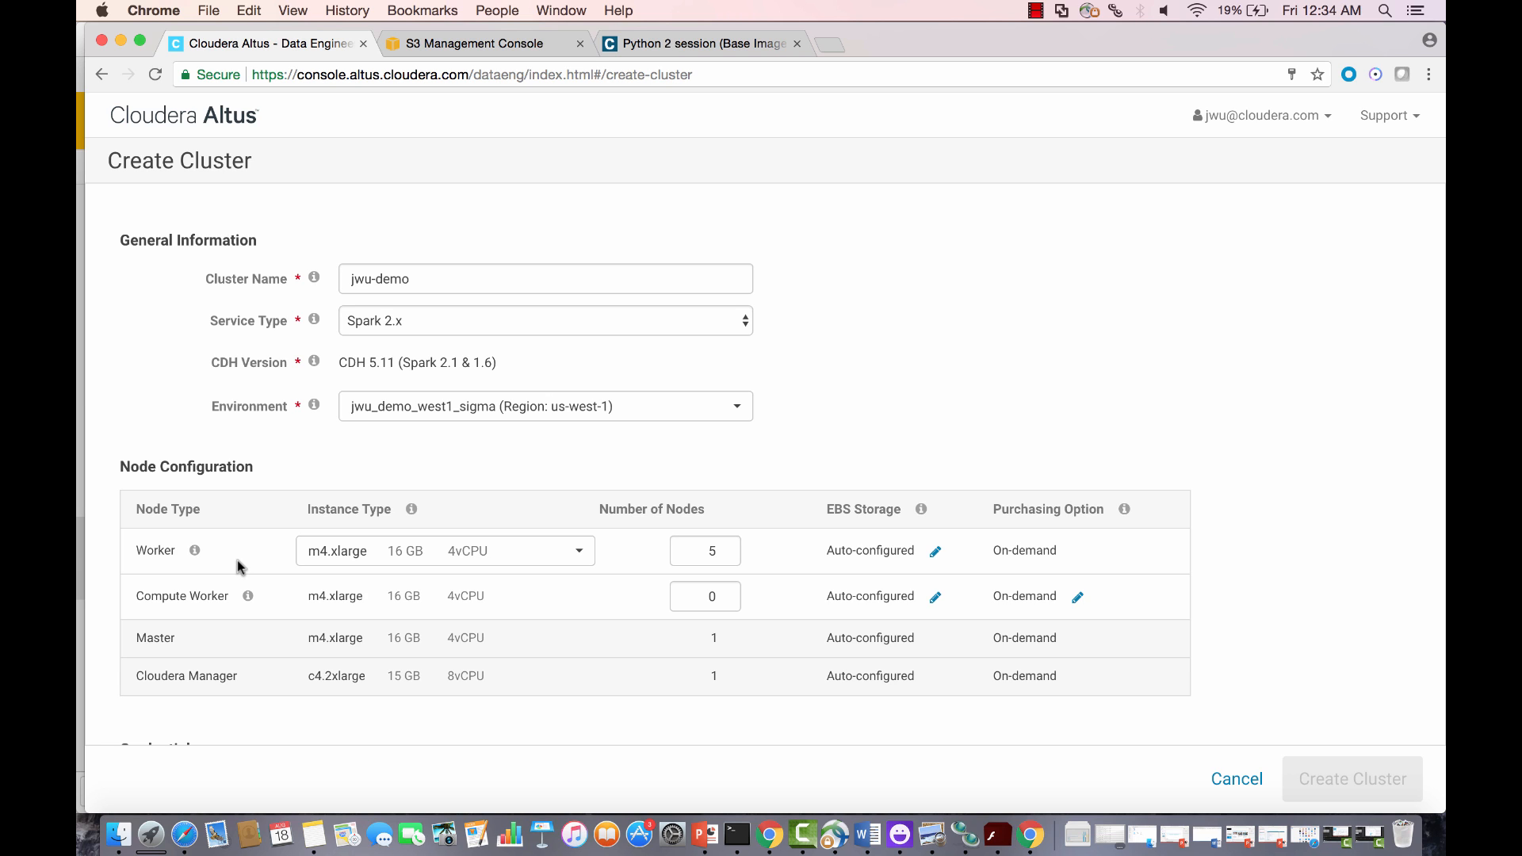
# Step: Set workers to 3 m4.2xlarge nodes, keeping 10 GiB EBS storage each
pyautogui.click(486, 551)
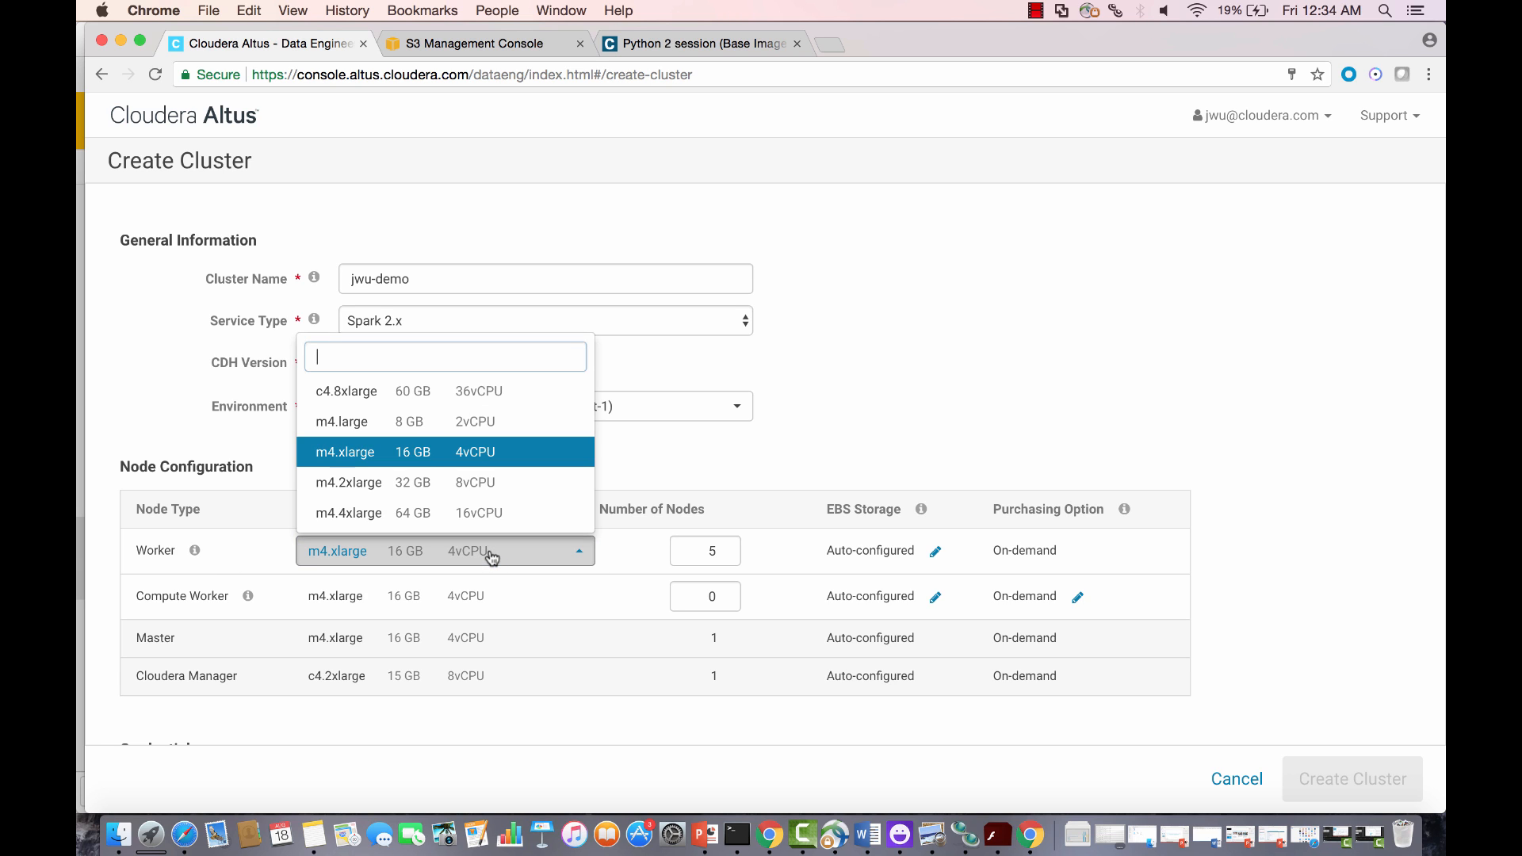
pyautogui.click(478, 487)
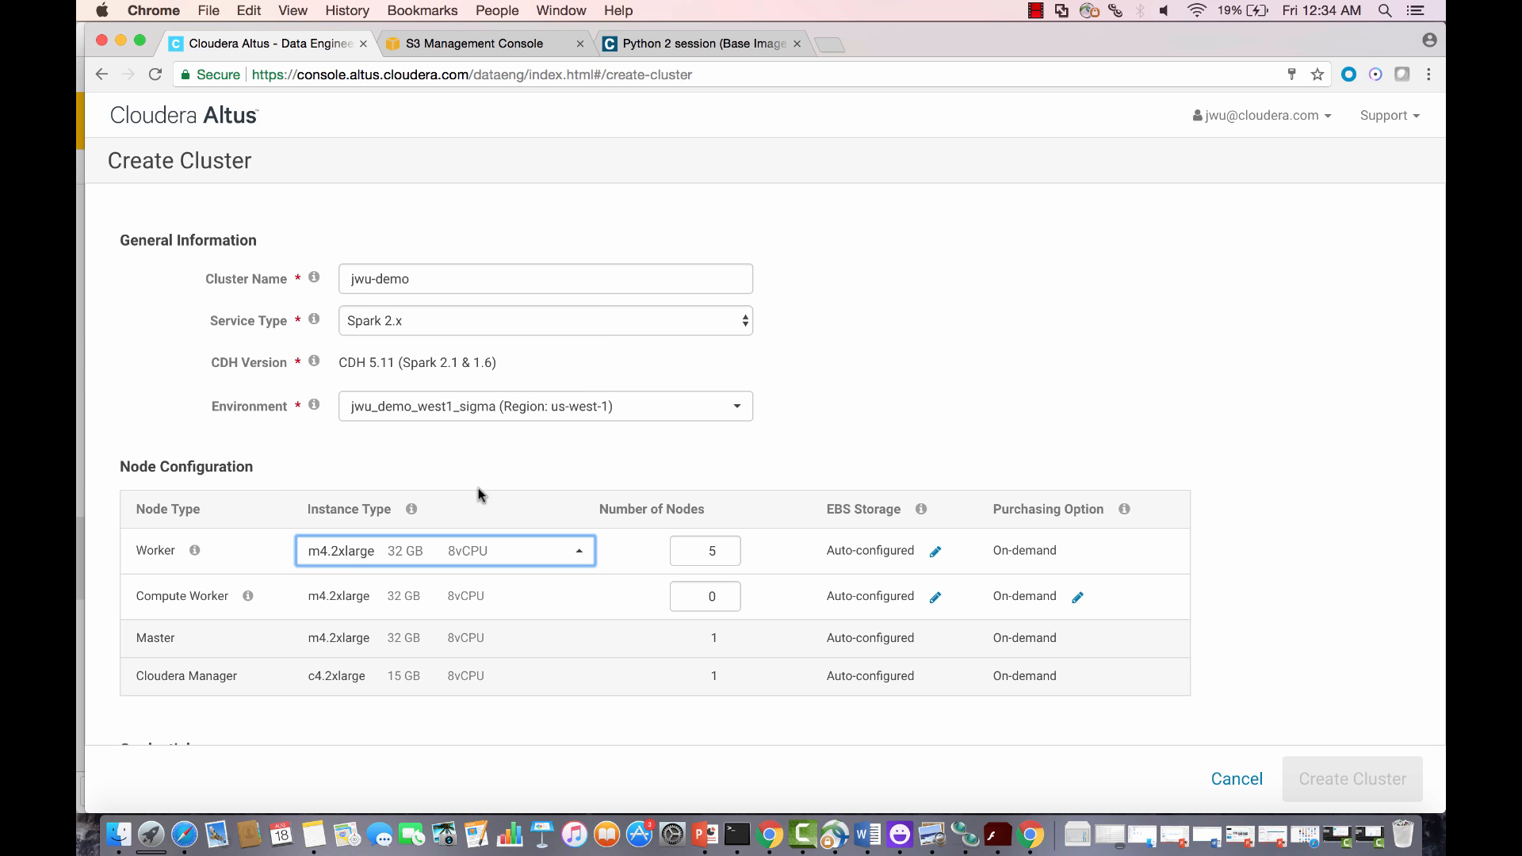
pyautogui.click(718, 554)
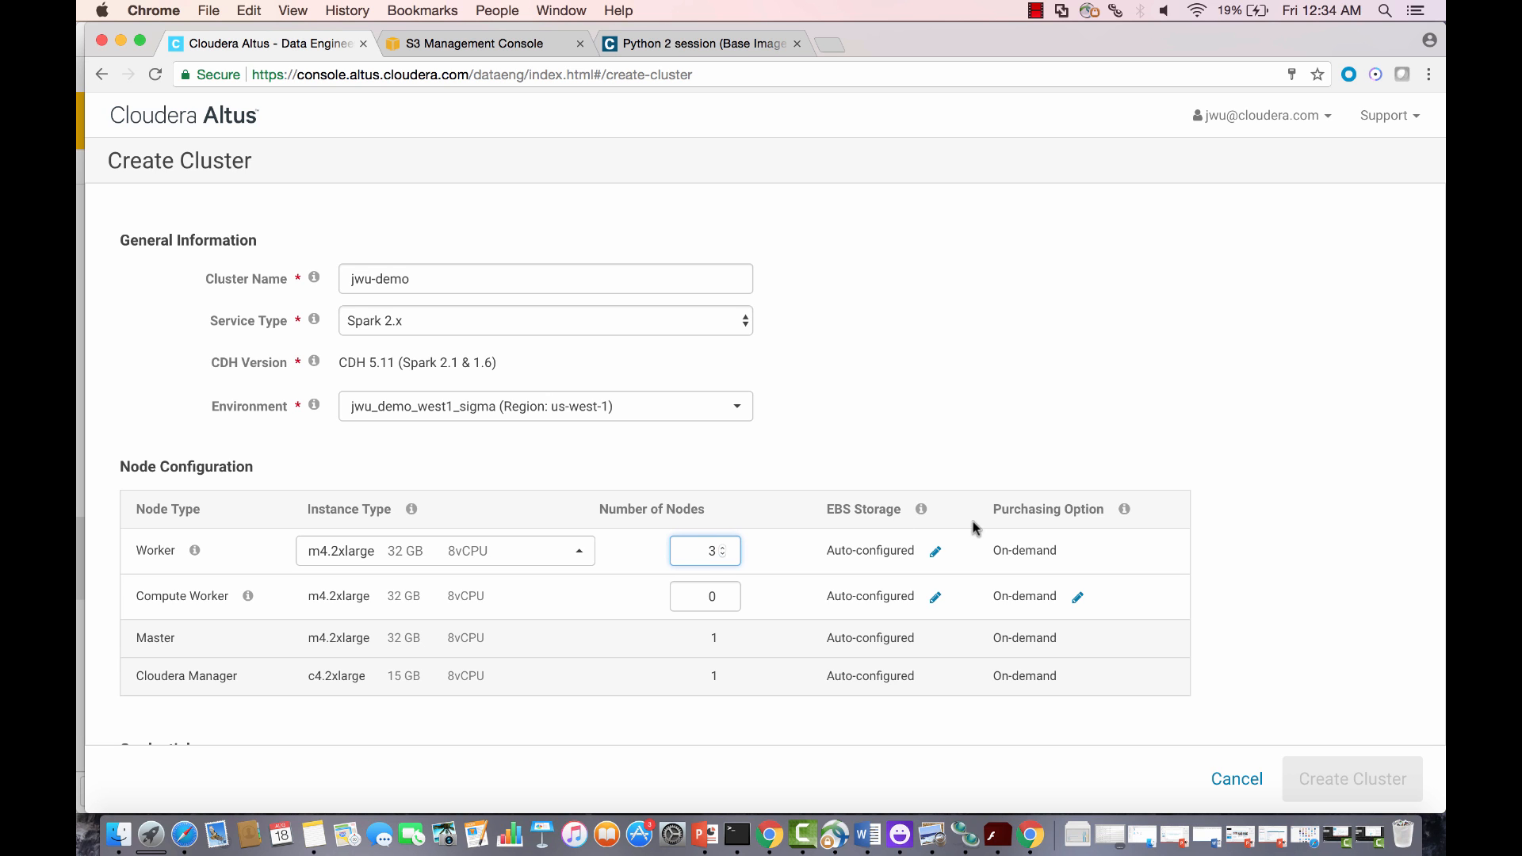
pyautogui.click(935, 553)
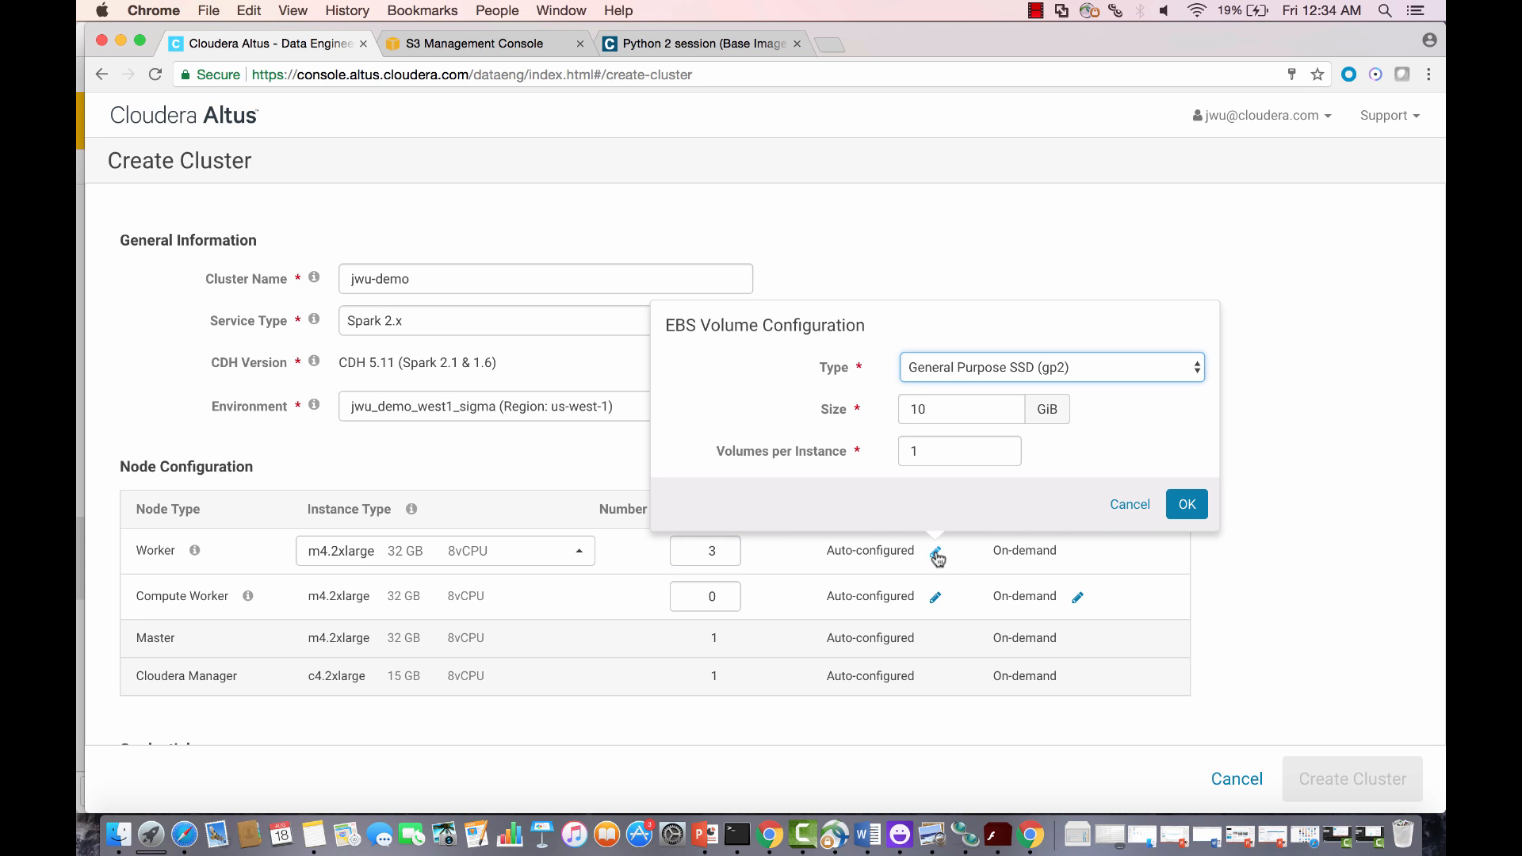
pyautogui.click(1183, 507)
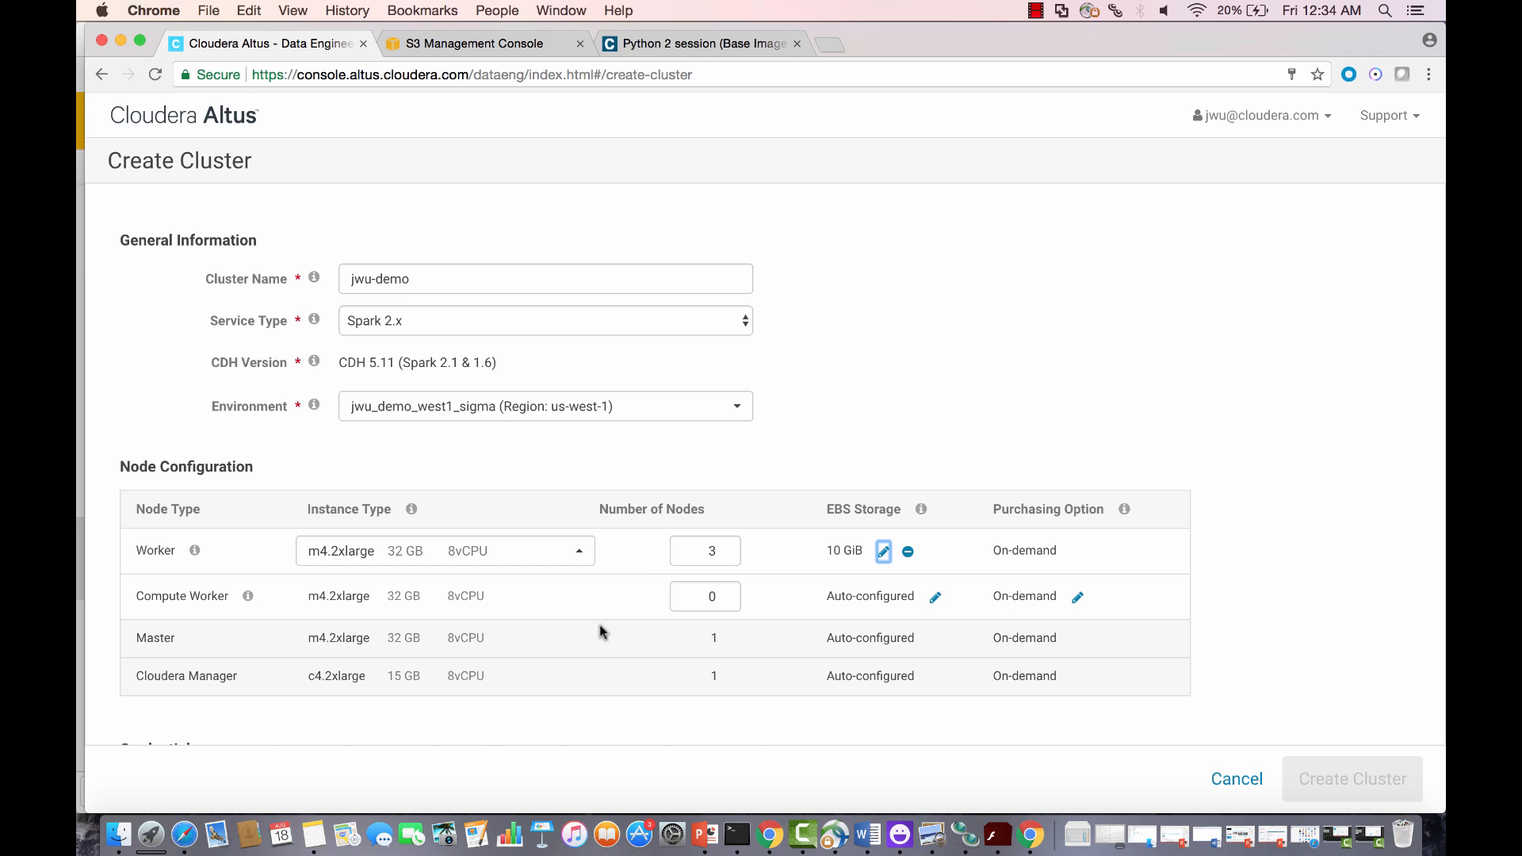
# Step: Attach jwu-west1.pem as the cluster's SSH private key
pyautogui.scroll(-3, 582, 710)
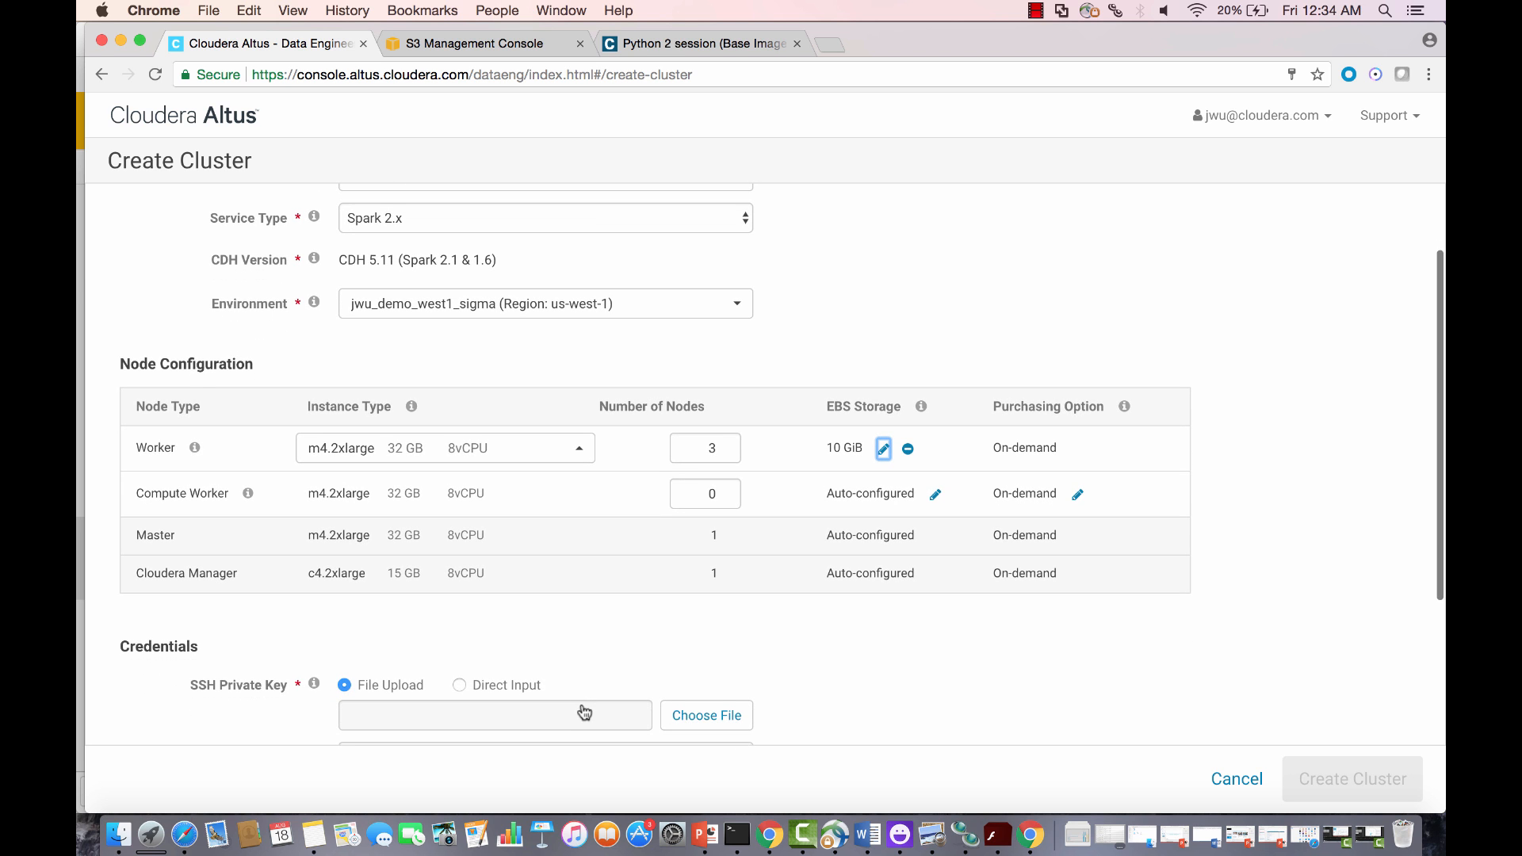
pyautogui.scroll(-1, 591, 659)
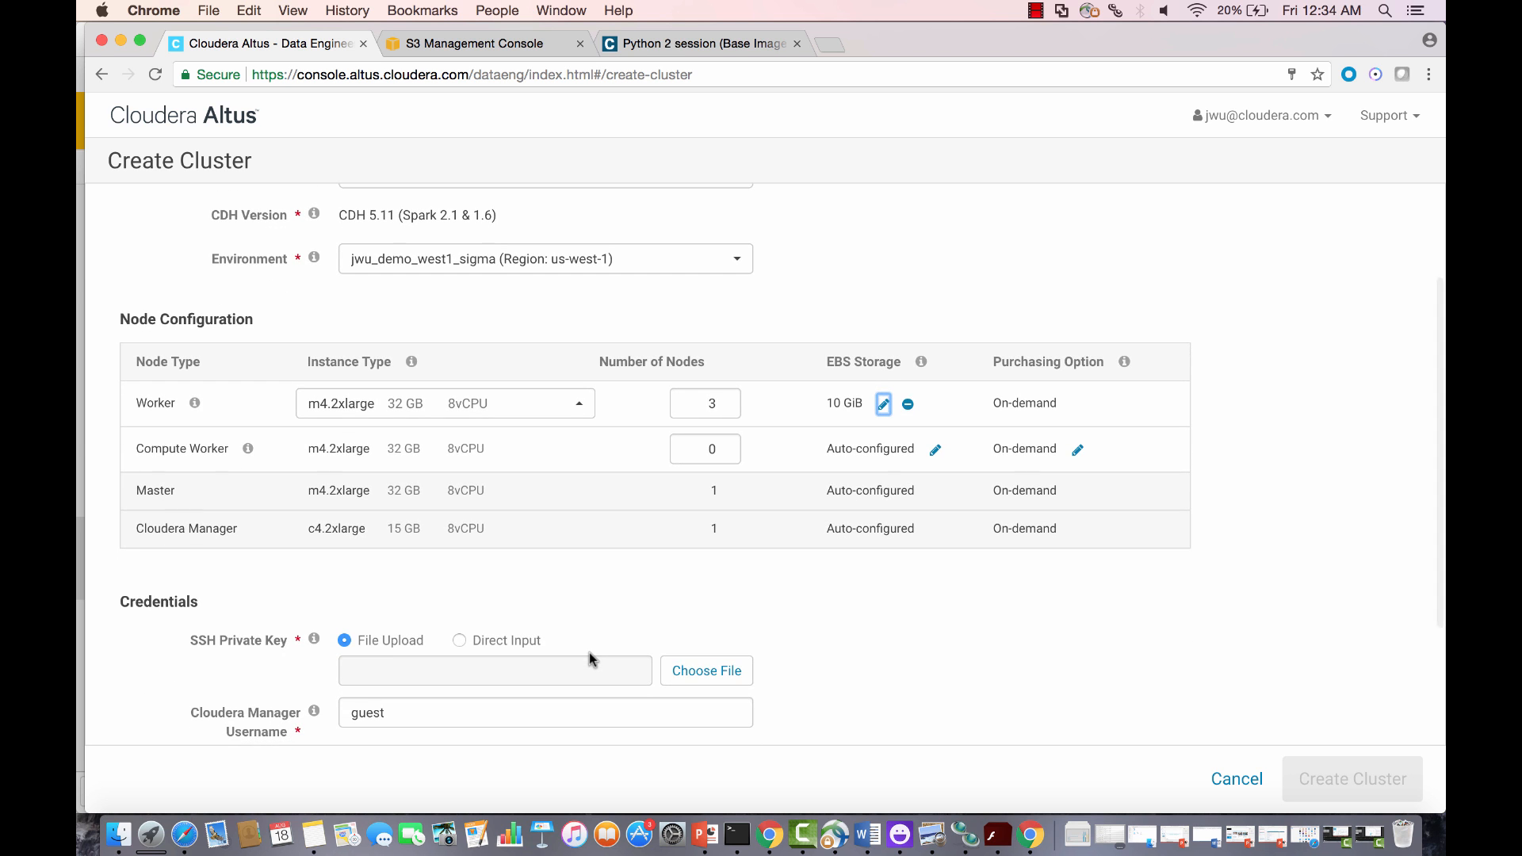
pyautogui.scroll(-4, 591, 660)
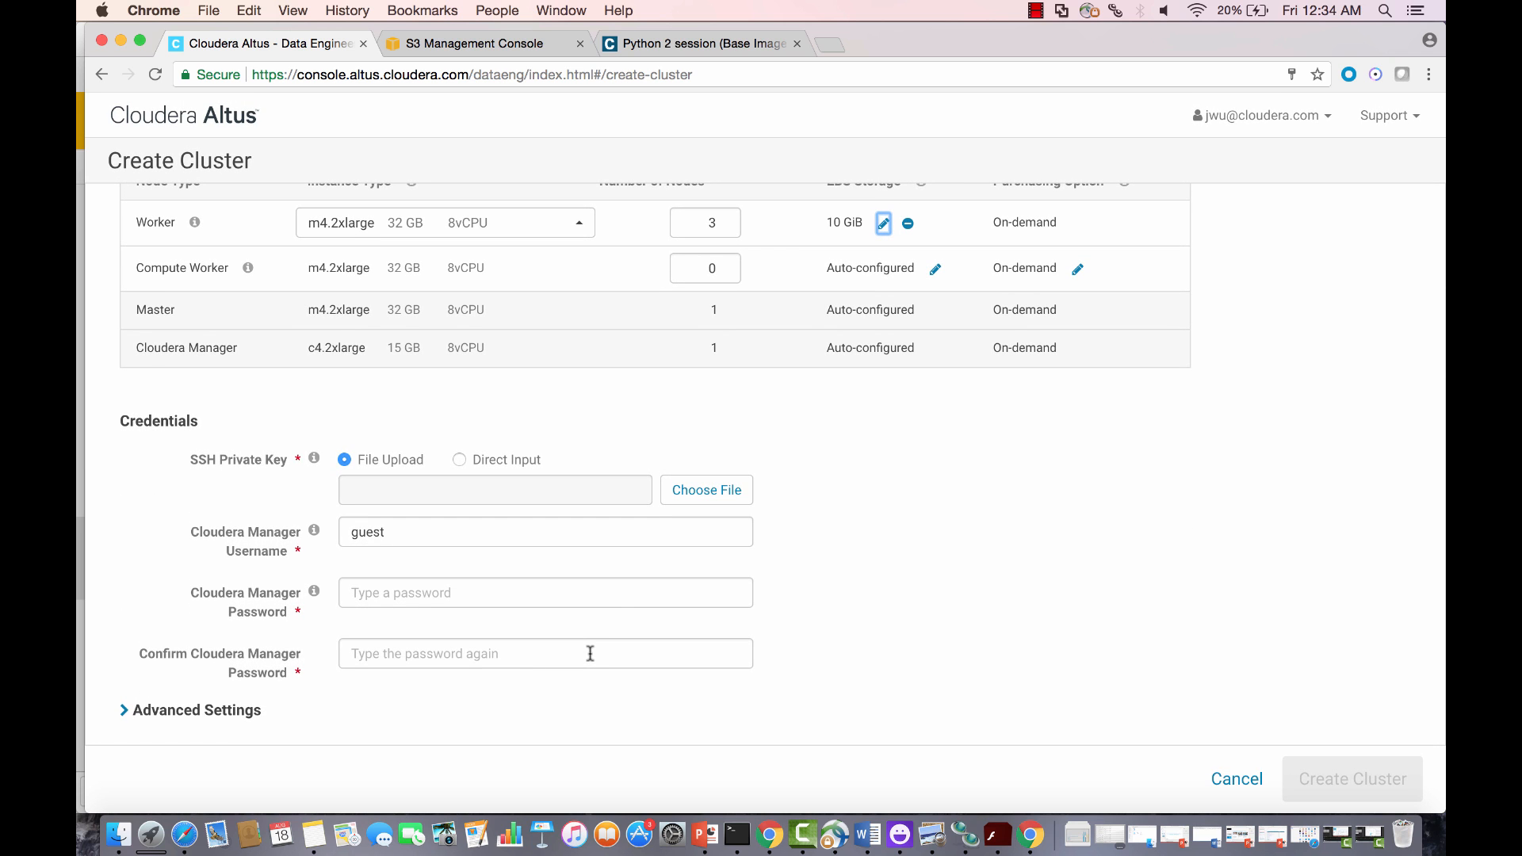
pyautogui.click(711, 495)
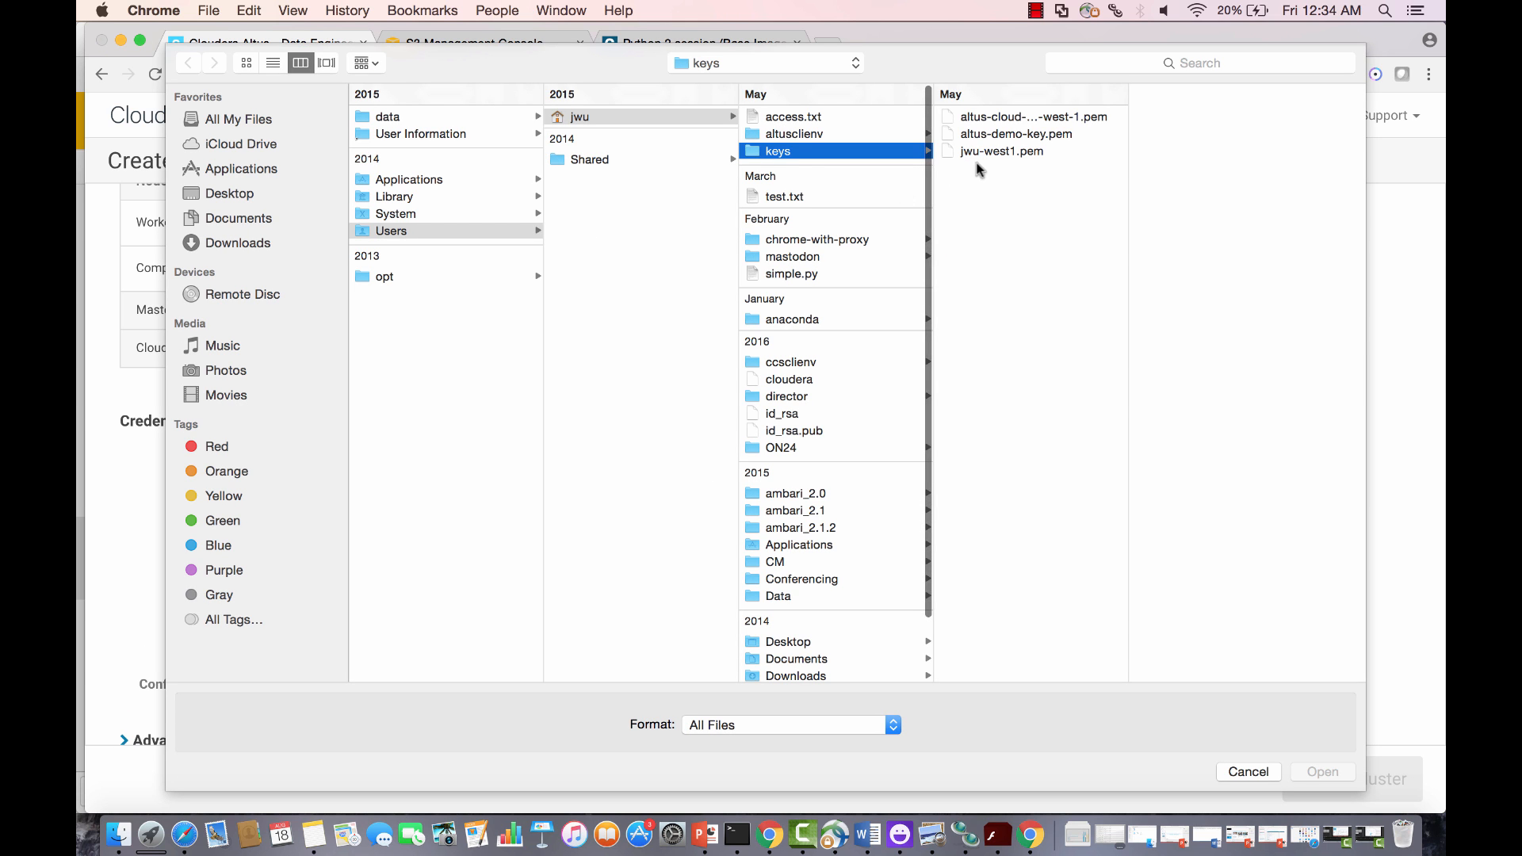
pyautogui.click(984, 148)
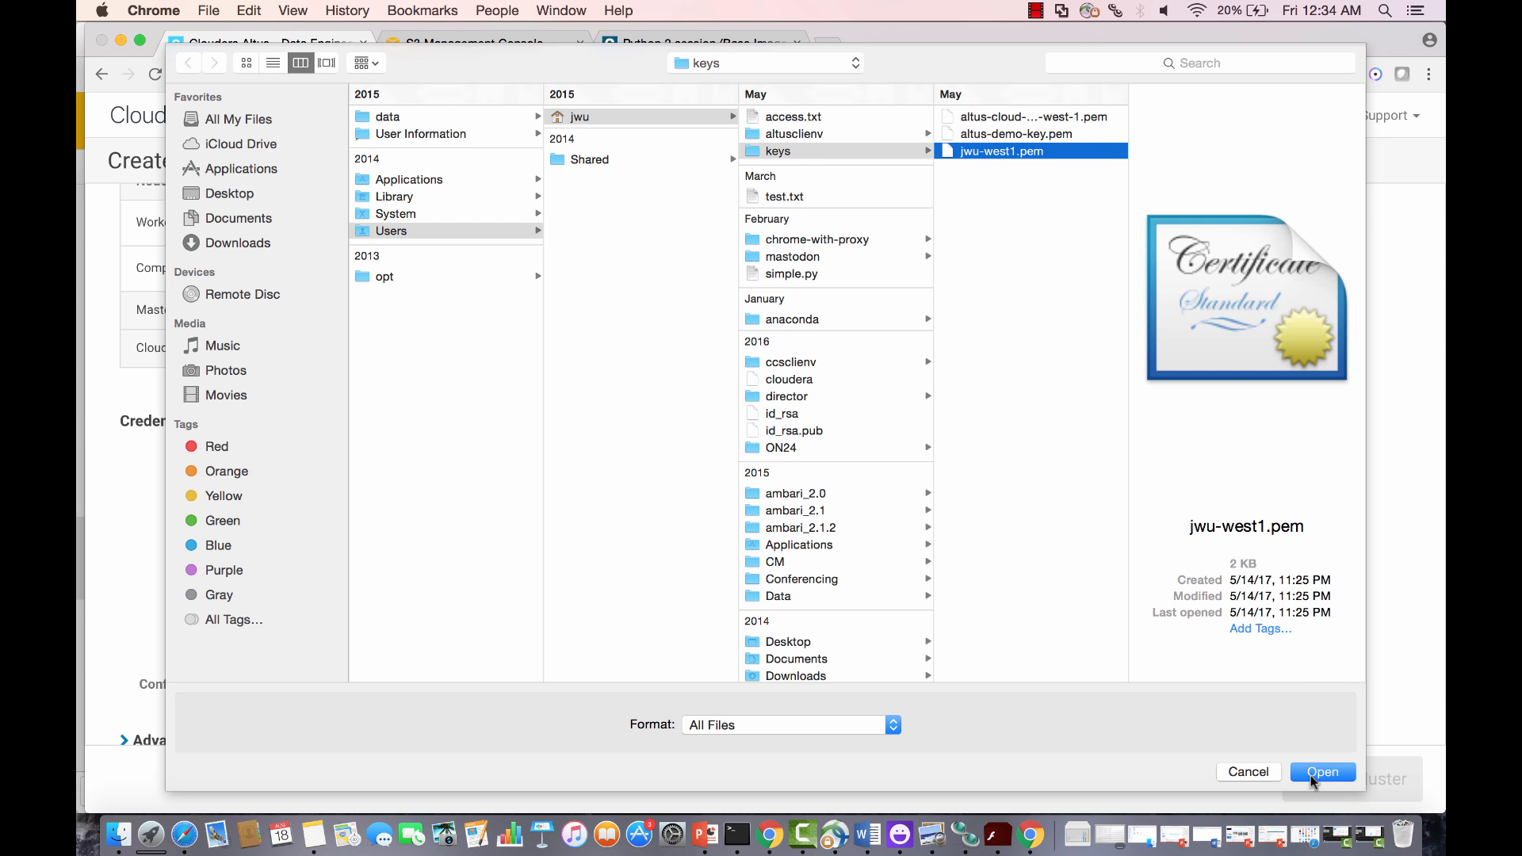
pyautogui.click(1321, 772)
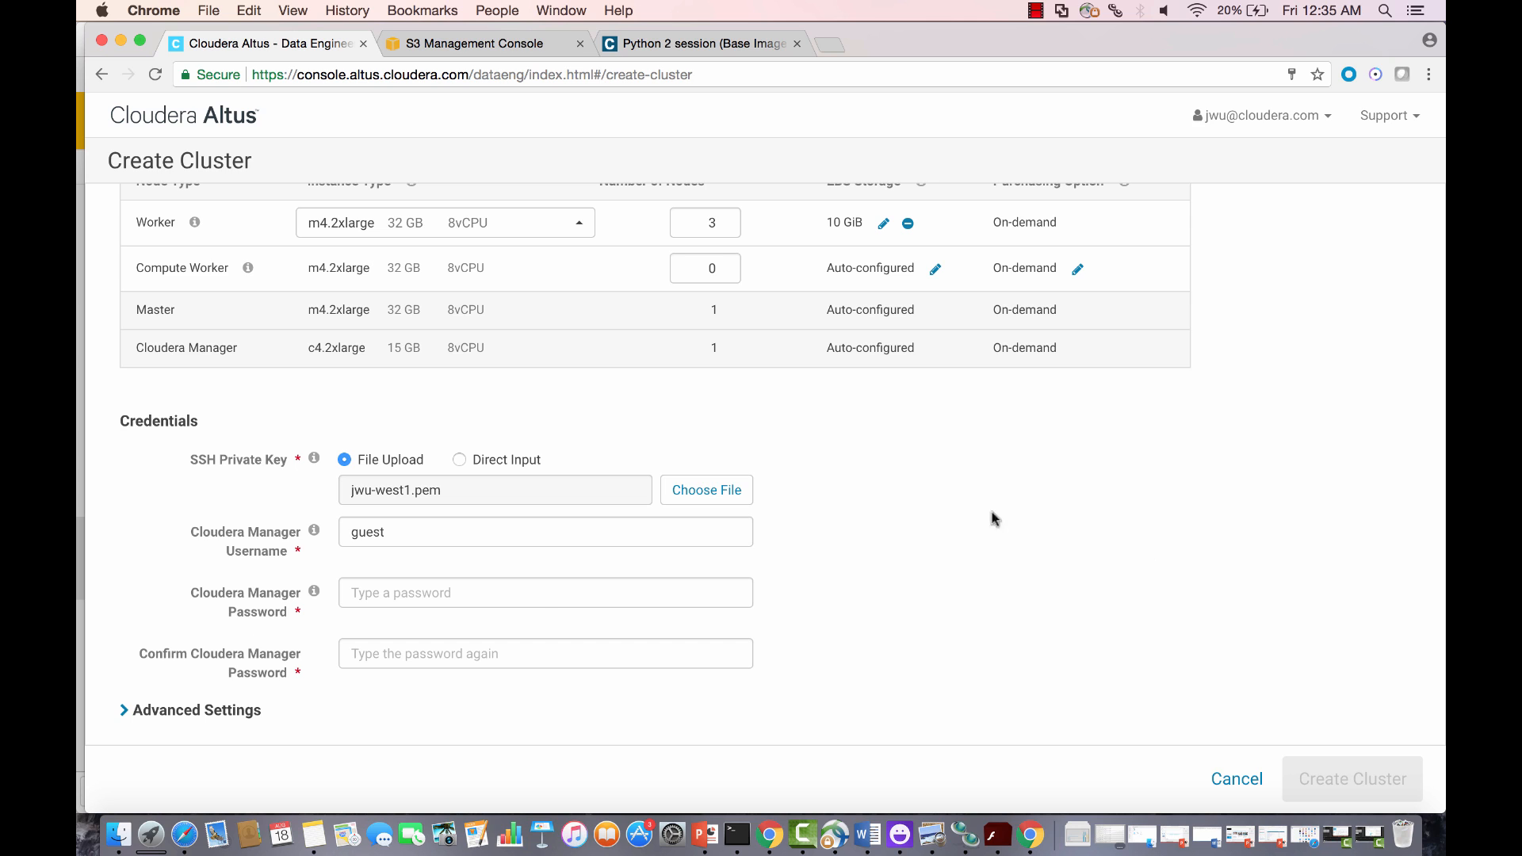
# Step: Enter and confirm the Cloudera Manager password, then create the jwu-demo cluster
pyautogui.click(541, 596)
pyautogui.write('guest')
pyautogui.press('Tab')
pyautogui.write('guest')
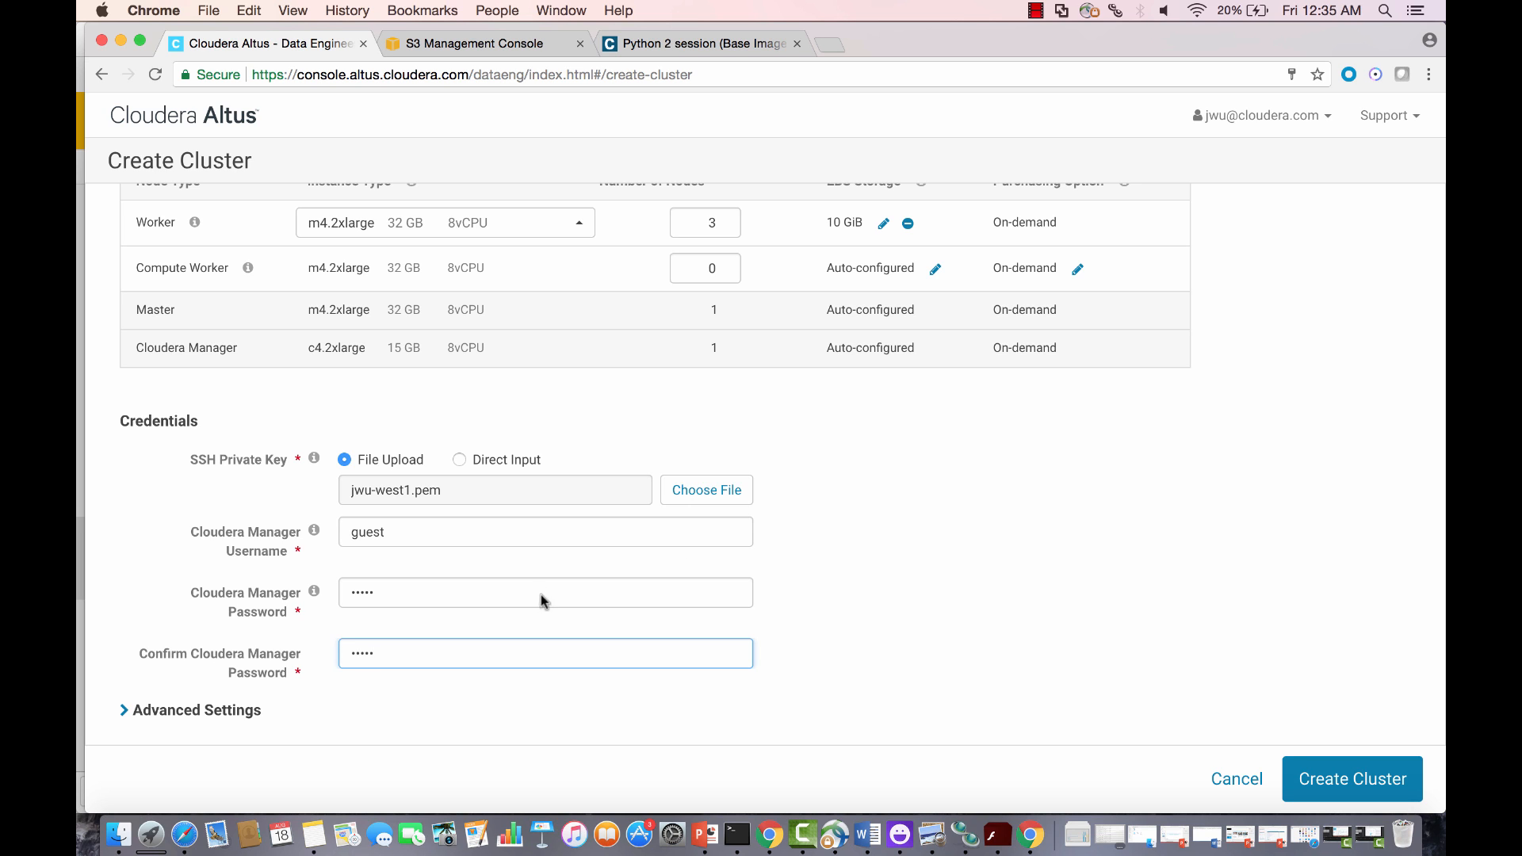
pyautogui.click(1339, 773)
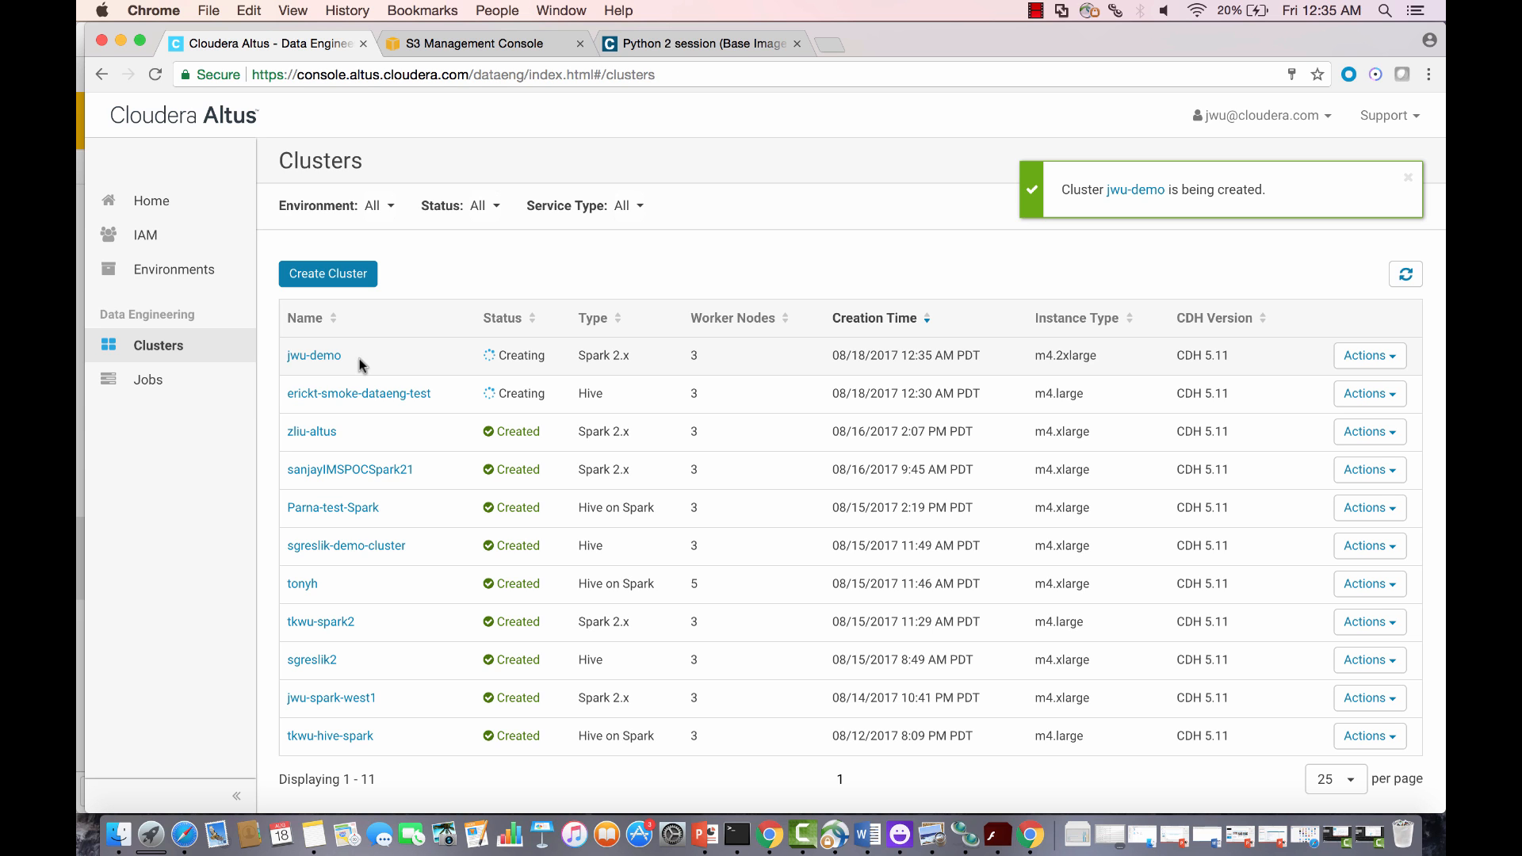
# Step: Check jwu-demo is Creating, then go to the Jobs list
pyautogui.click(159, 382)
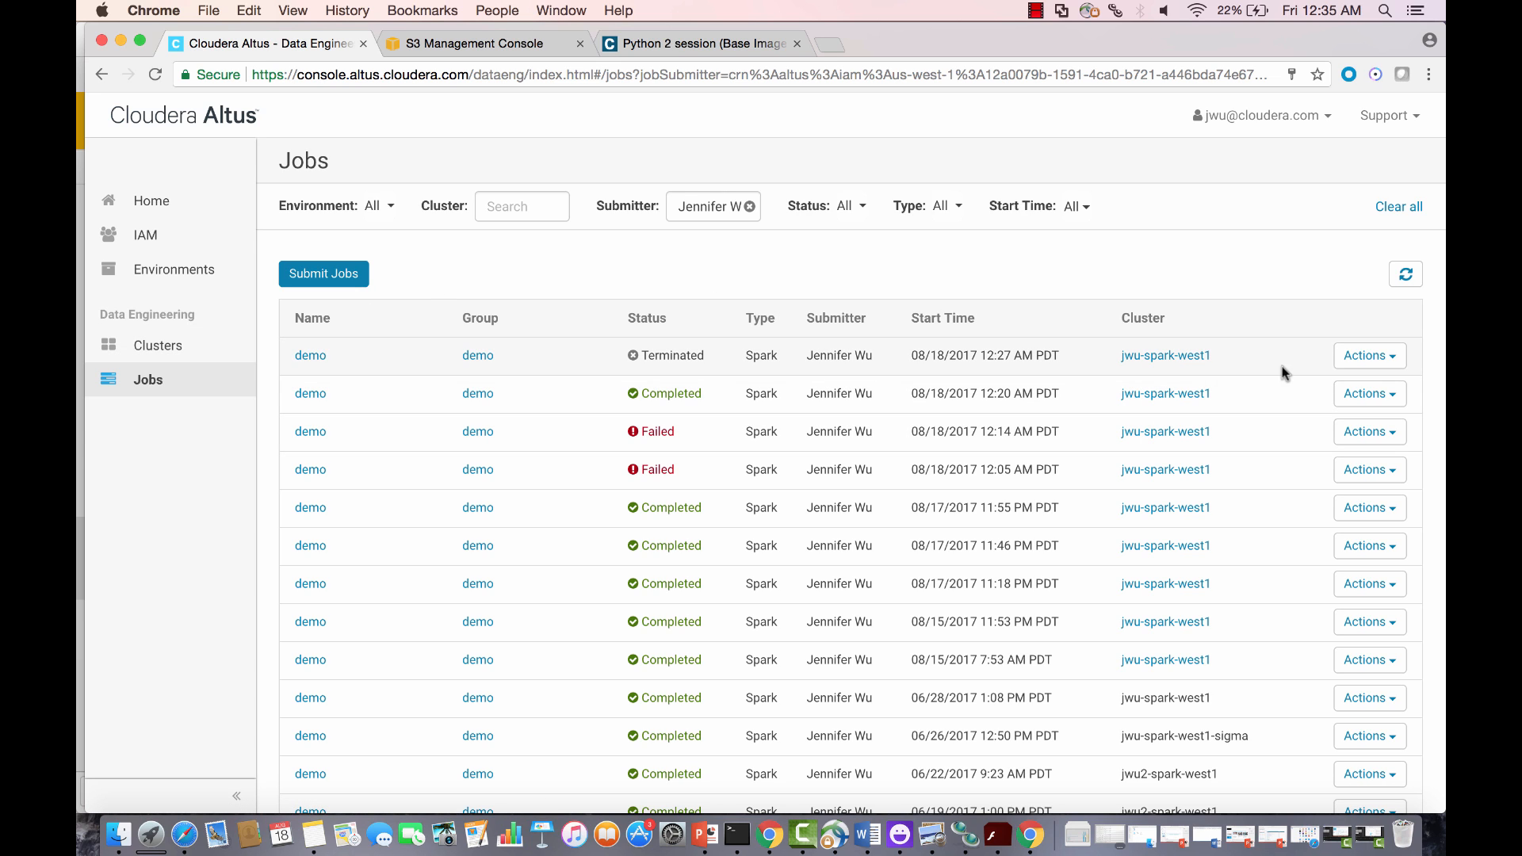
# Step: Clone the latest demo Spark job and submit it to jwu-spark-west1
pyautogui.click(1347, 363)
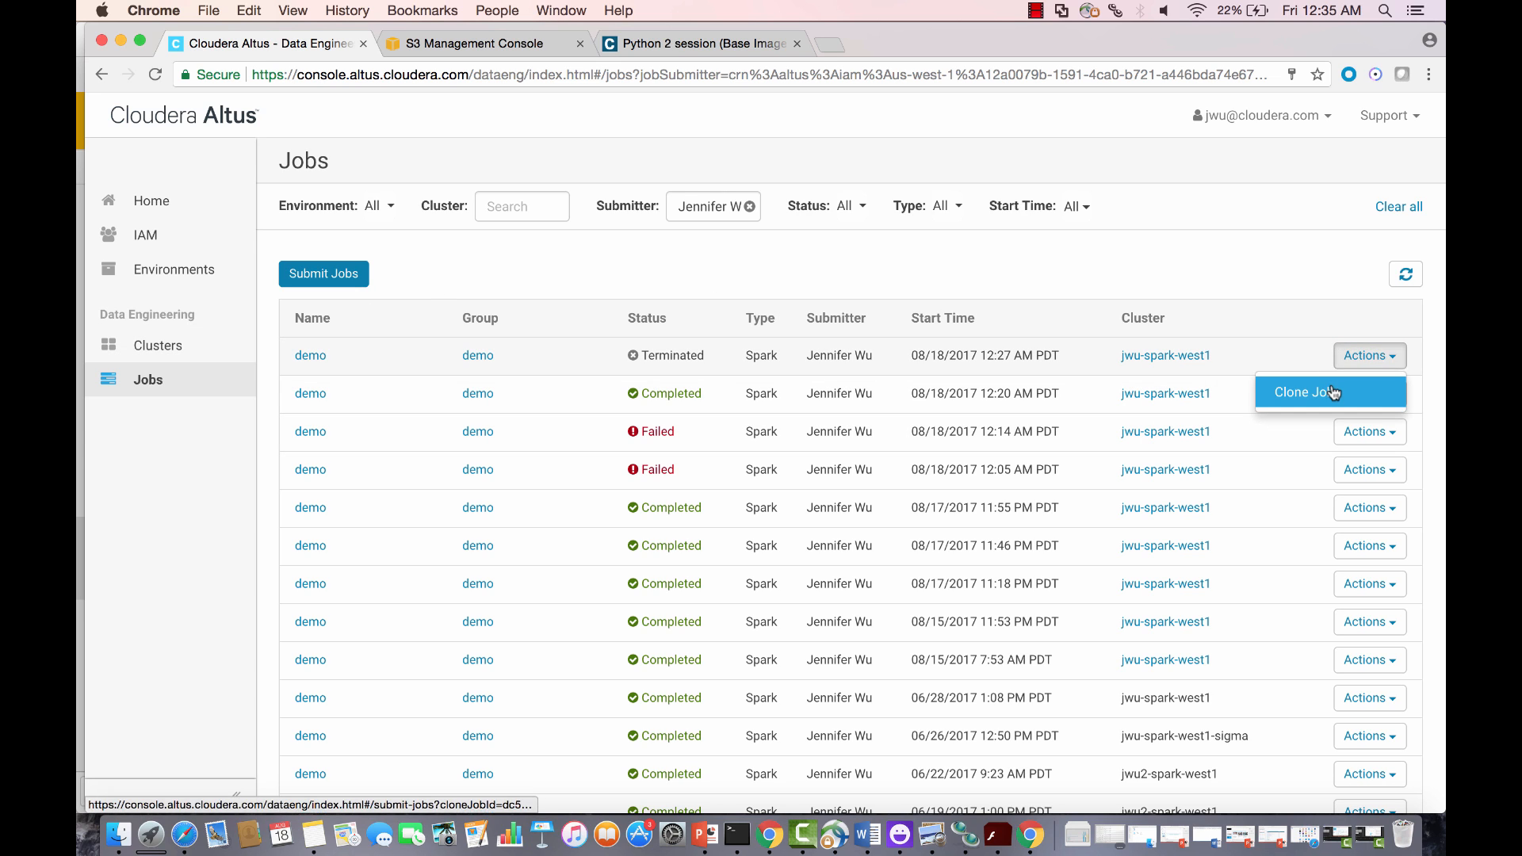
pyautogui.click(1331, 390)
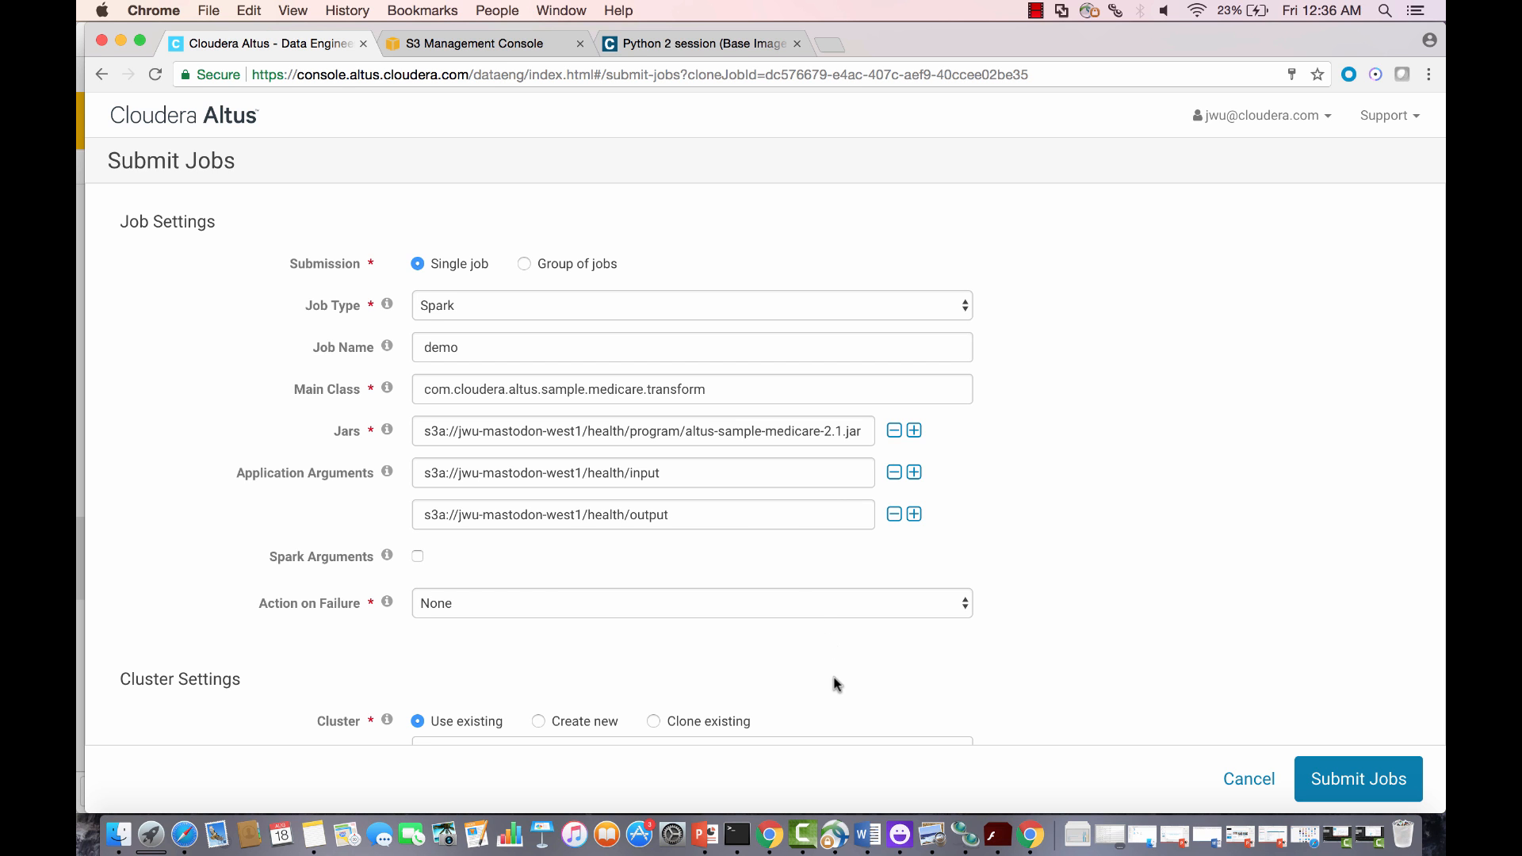
pyautogui.scroll(-2, 834, 683)
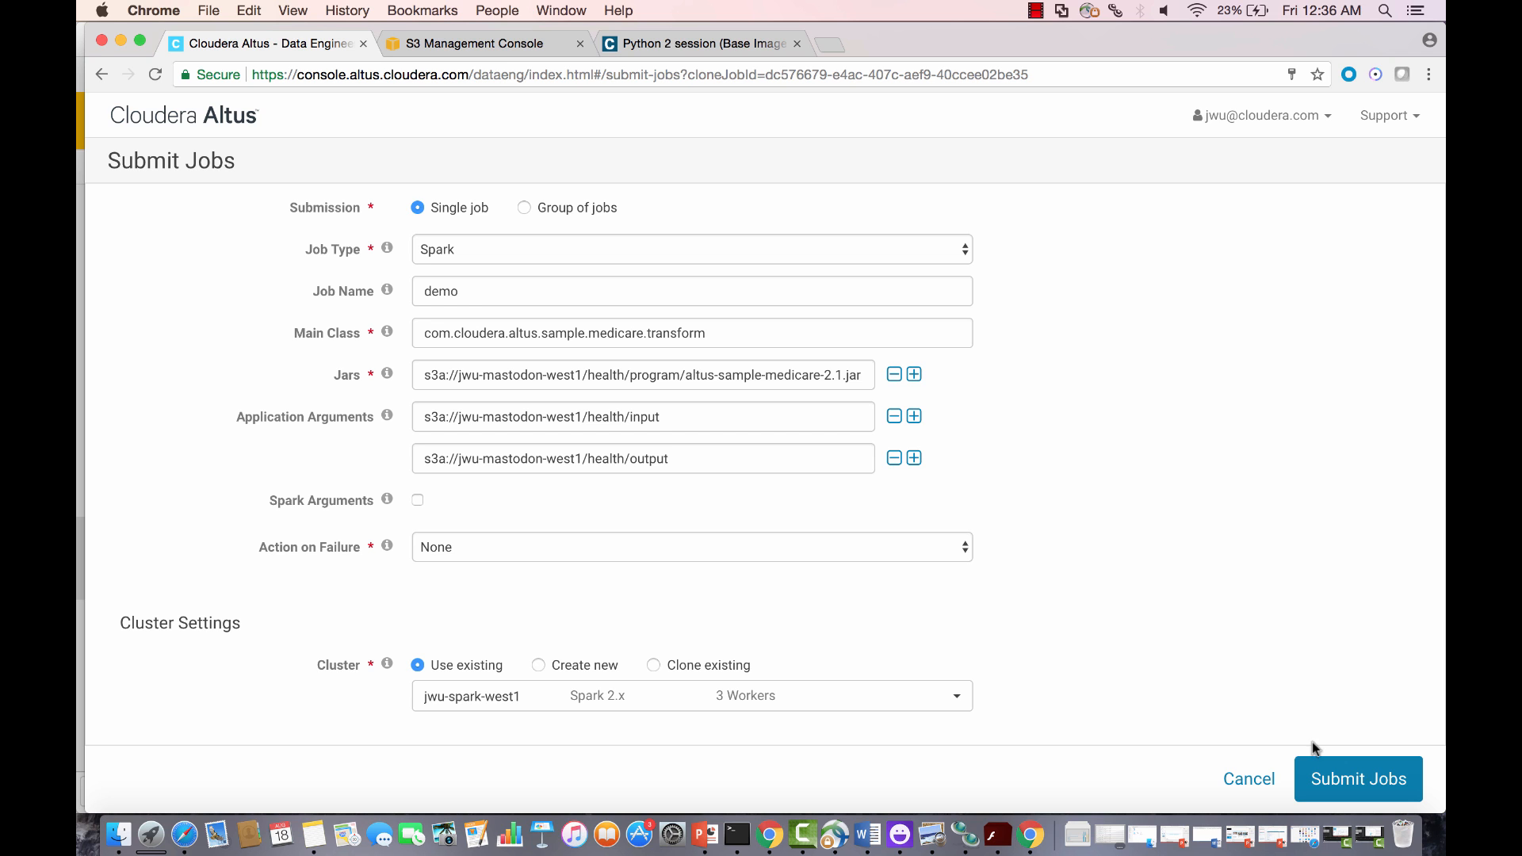
pyautogui.click(1339, 776)
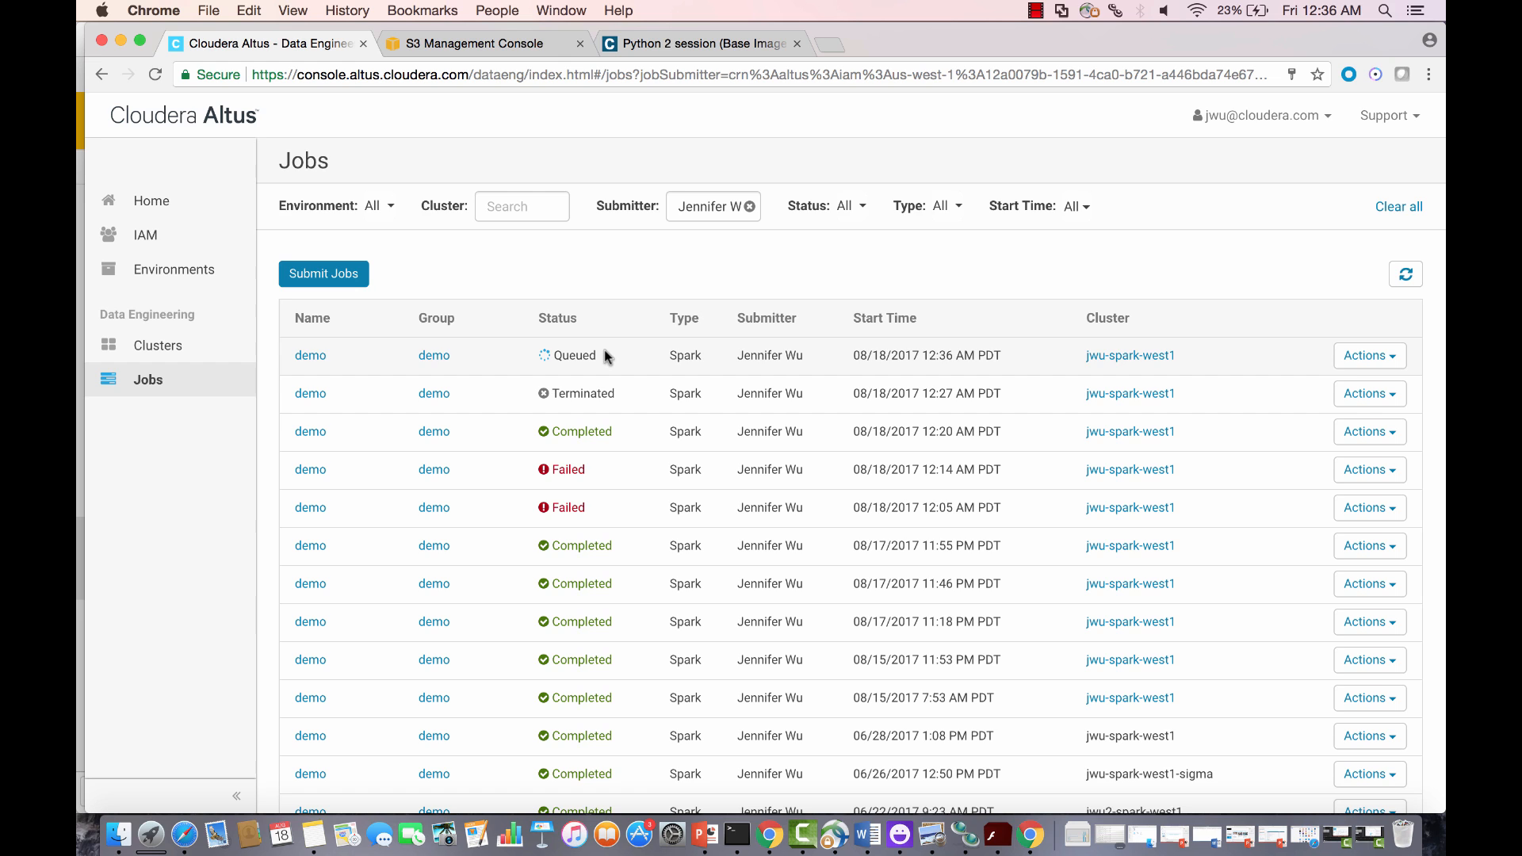
# Step: Browse to the jwu-mastodon-west1/health/program folder in the S3 console
pyautogui.click(508, 49)
pyautogui.click(269, 541)
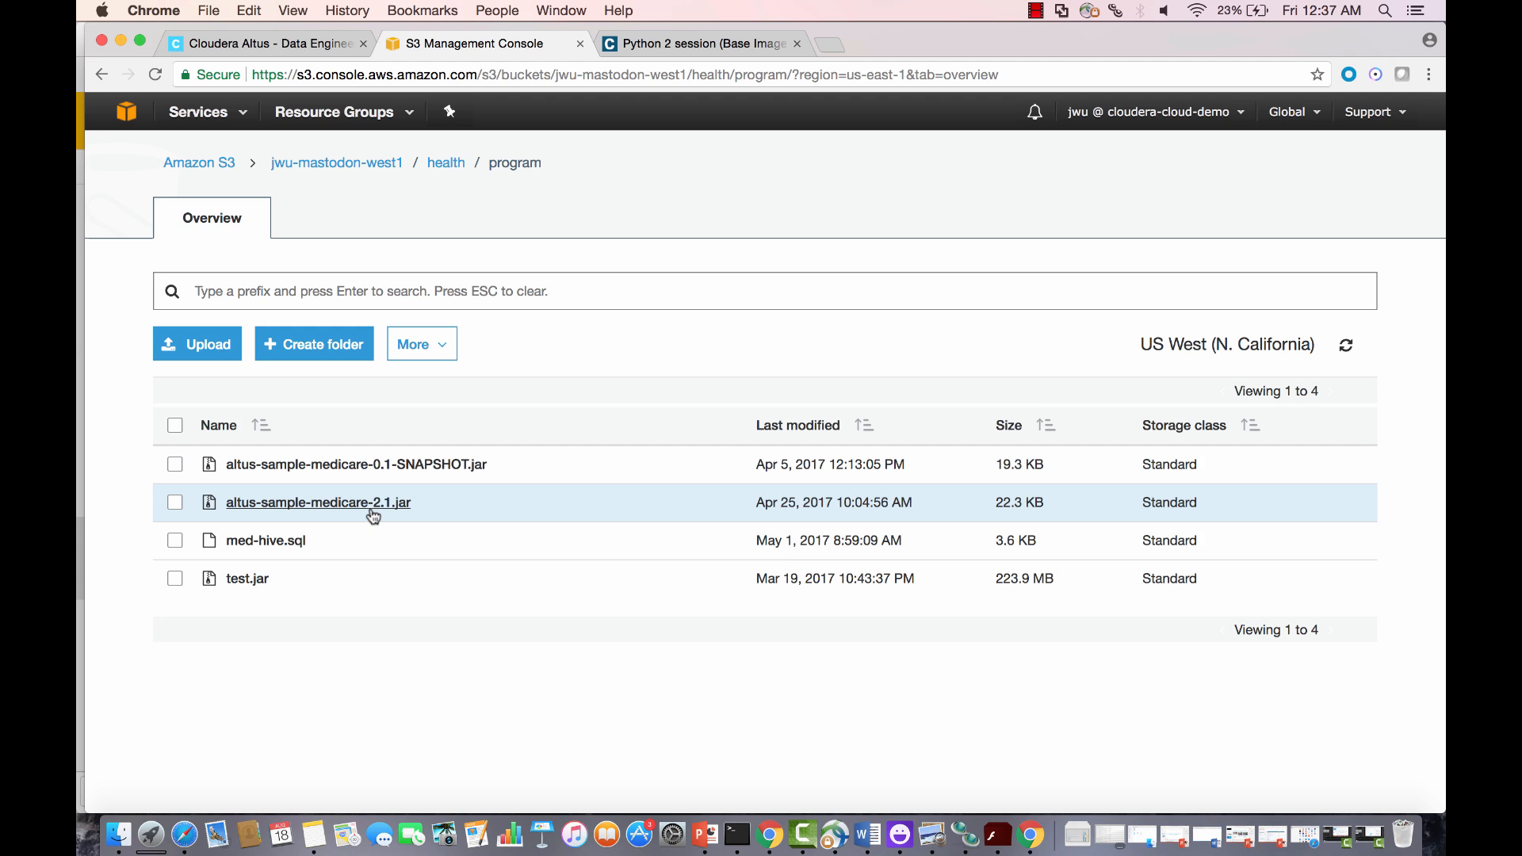
# Step: View the health/input folder's .txt files, such as readmissionsDeath.txt, then return to health
pyautogui.click(447, 164)
pyautogui.click(246, 515)
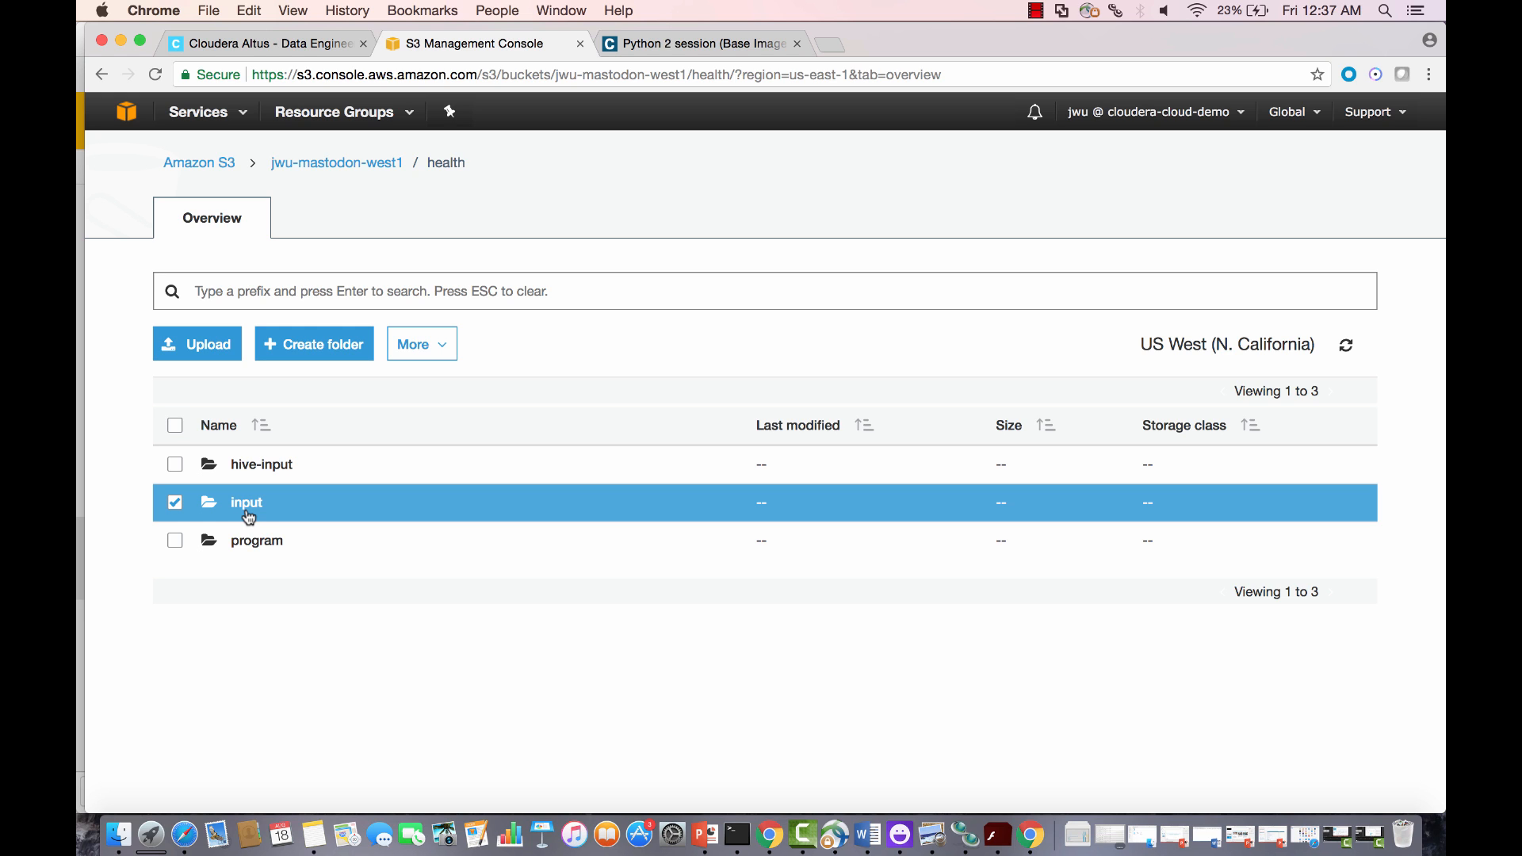
pyautogui.click(258, 505)
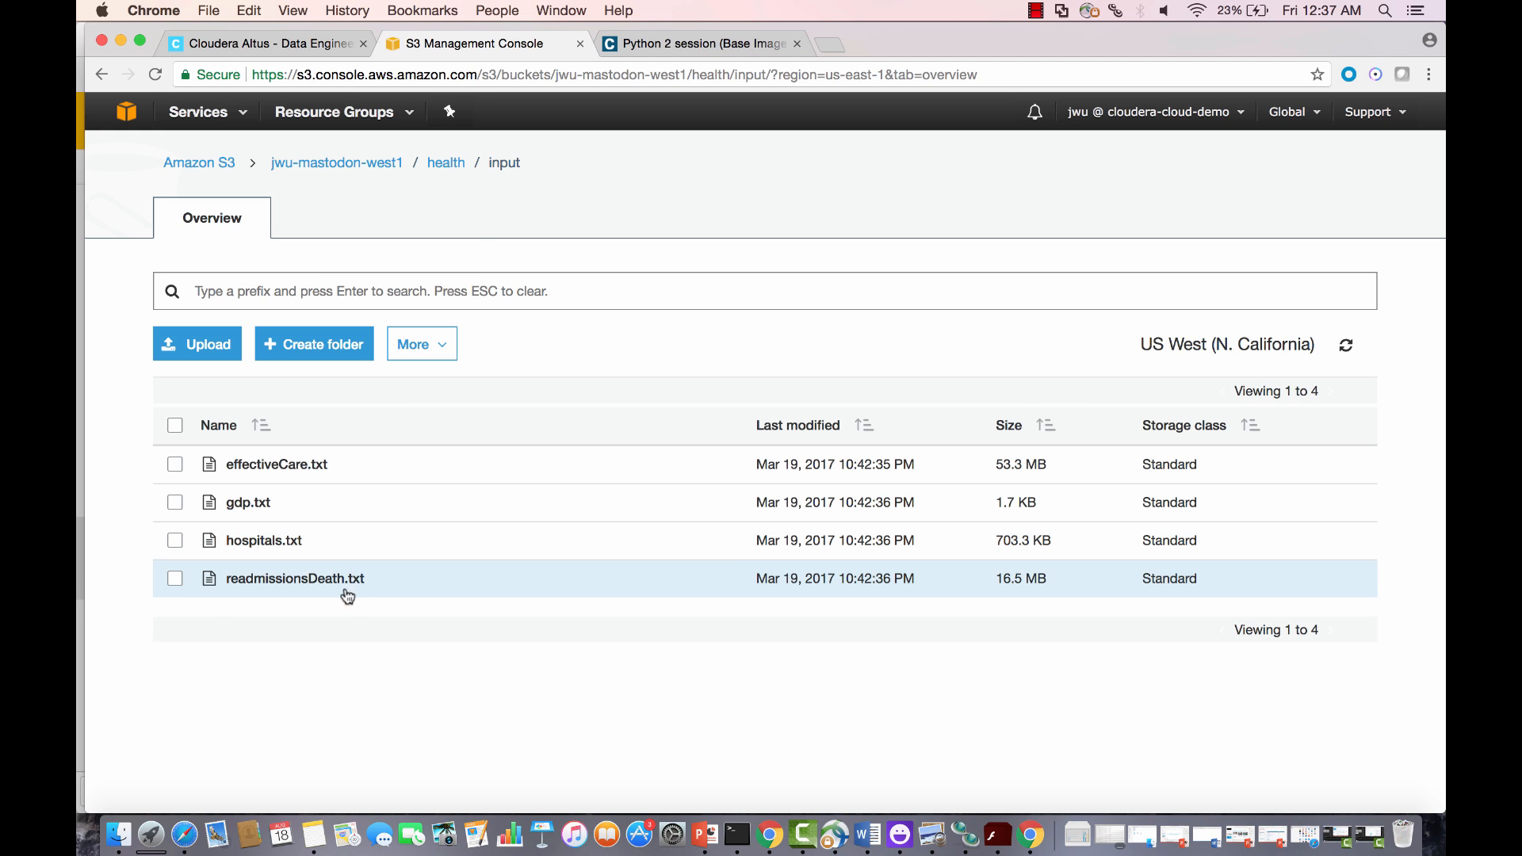
pyautogui.click(447, 163)
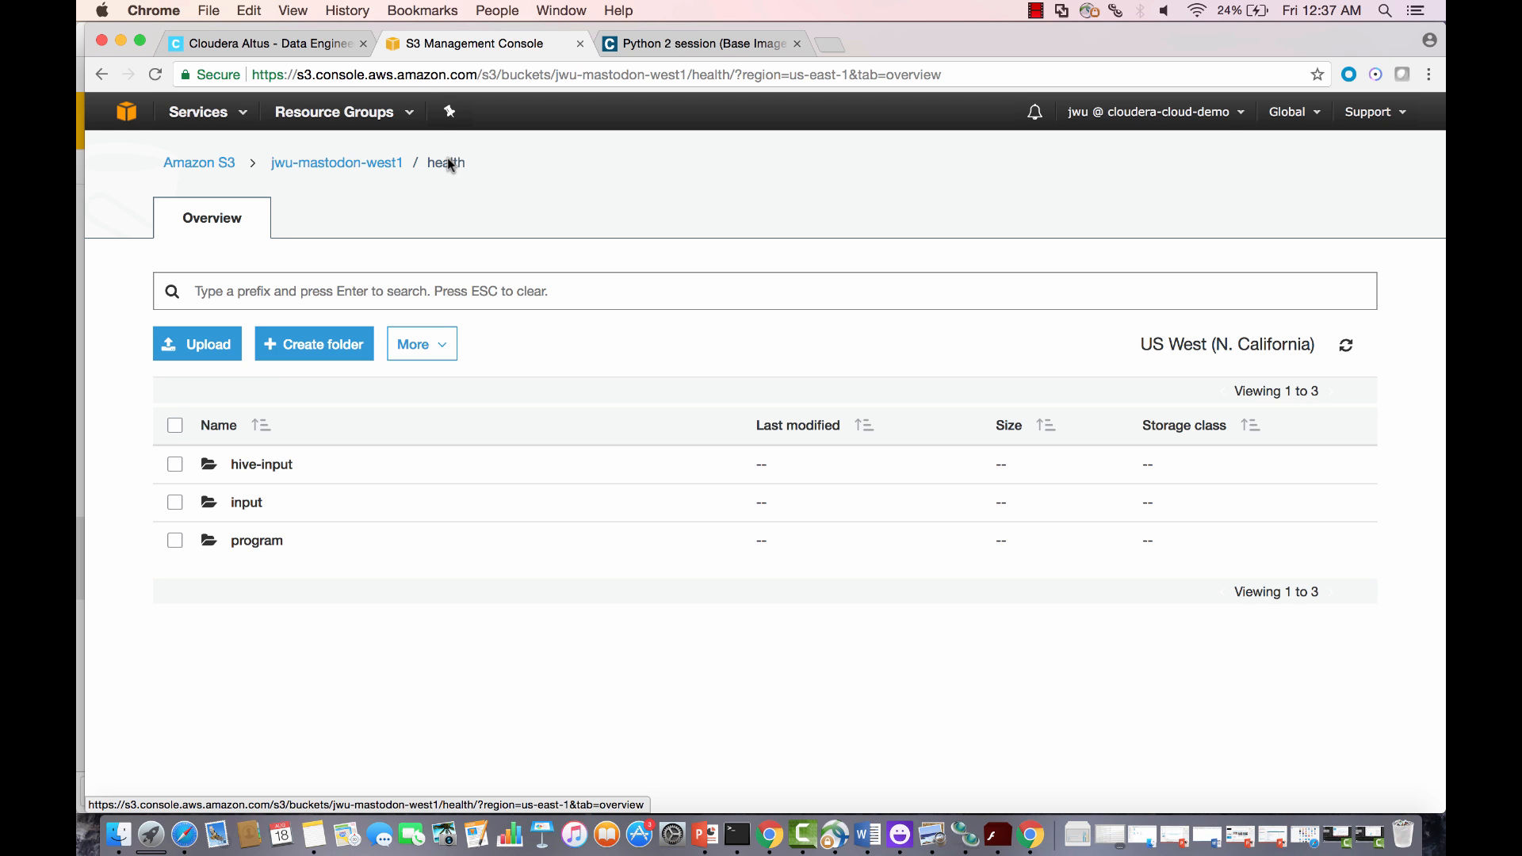
# Step: Refresh the Altus Jobs list, then bring up Cloudera Manager for jwu-spark-west1
pyautogui.click(317, 49)
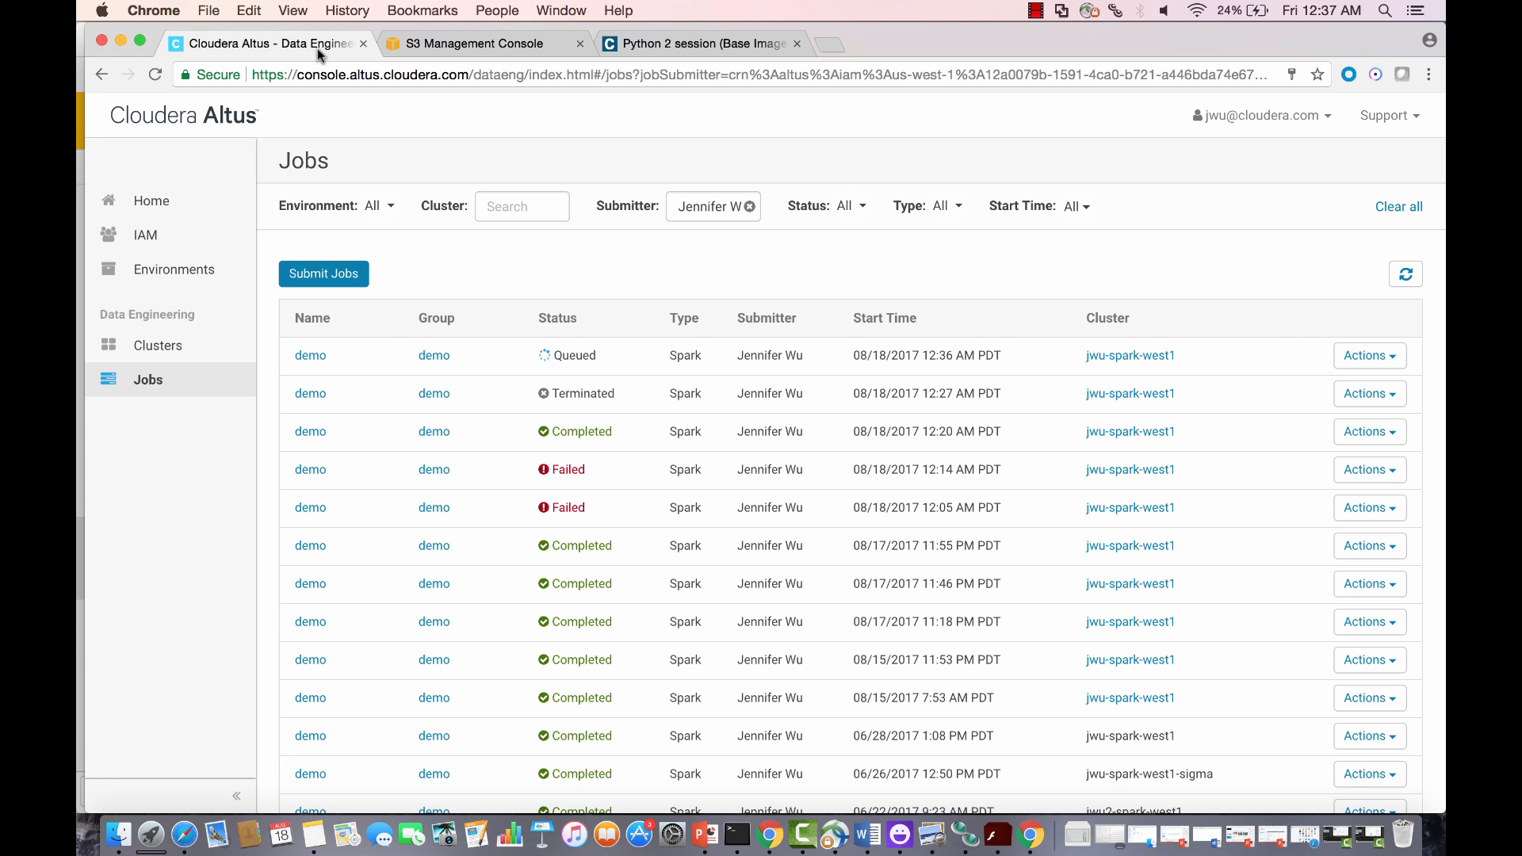
pyautogui.click(157, 74)
pyautogui.click(1032, 838)
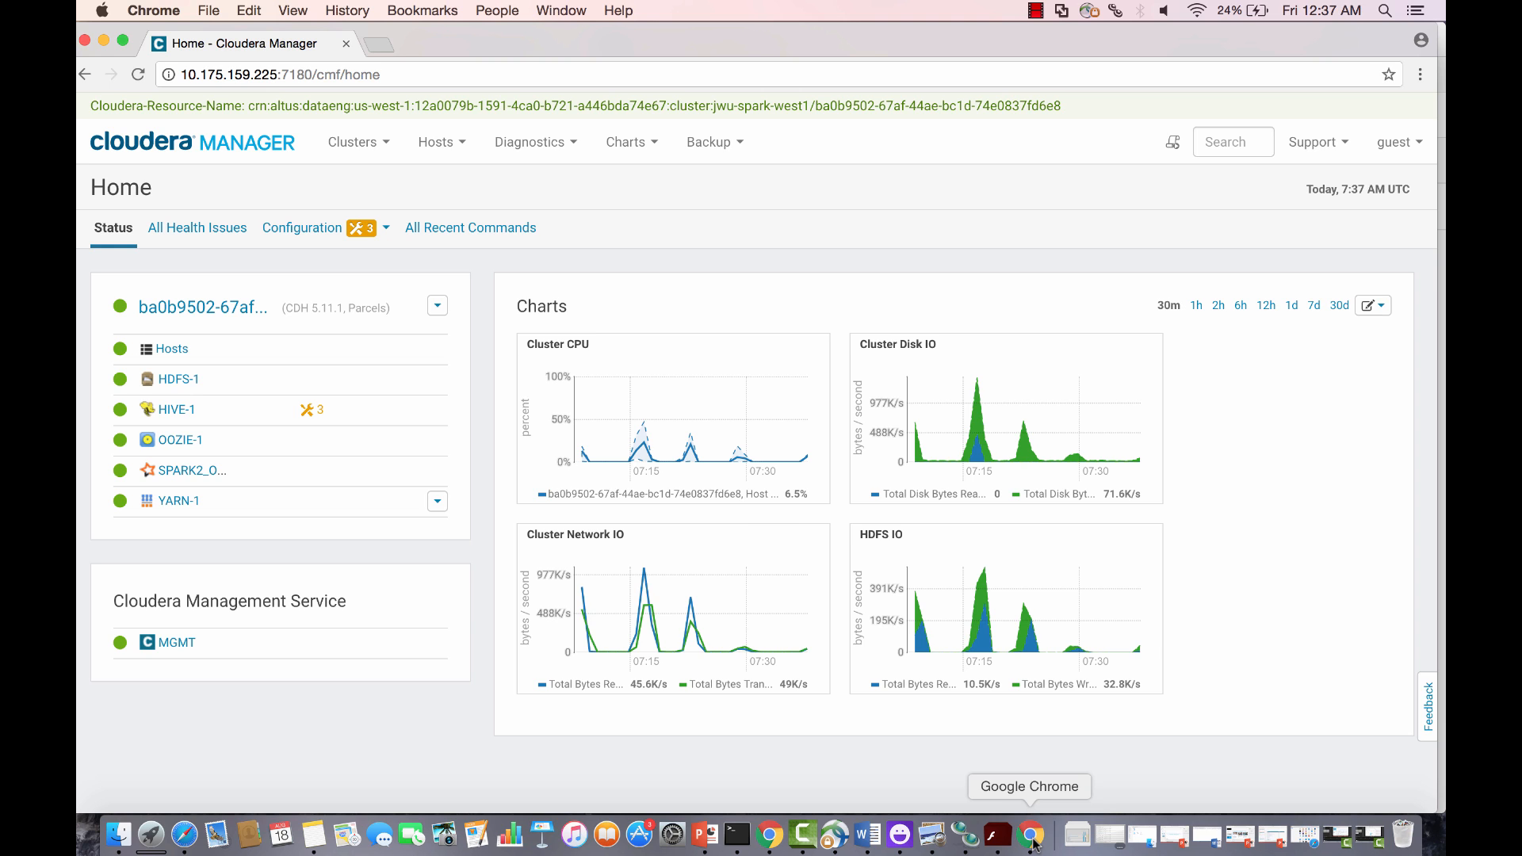
# Step: Show the YARN-1 Applications page with the SparkJob at 10%
pyautogui.click(379, 144)
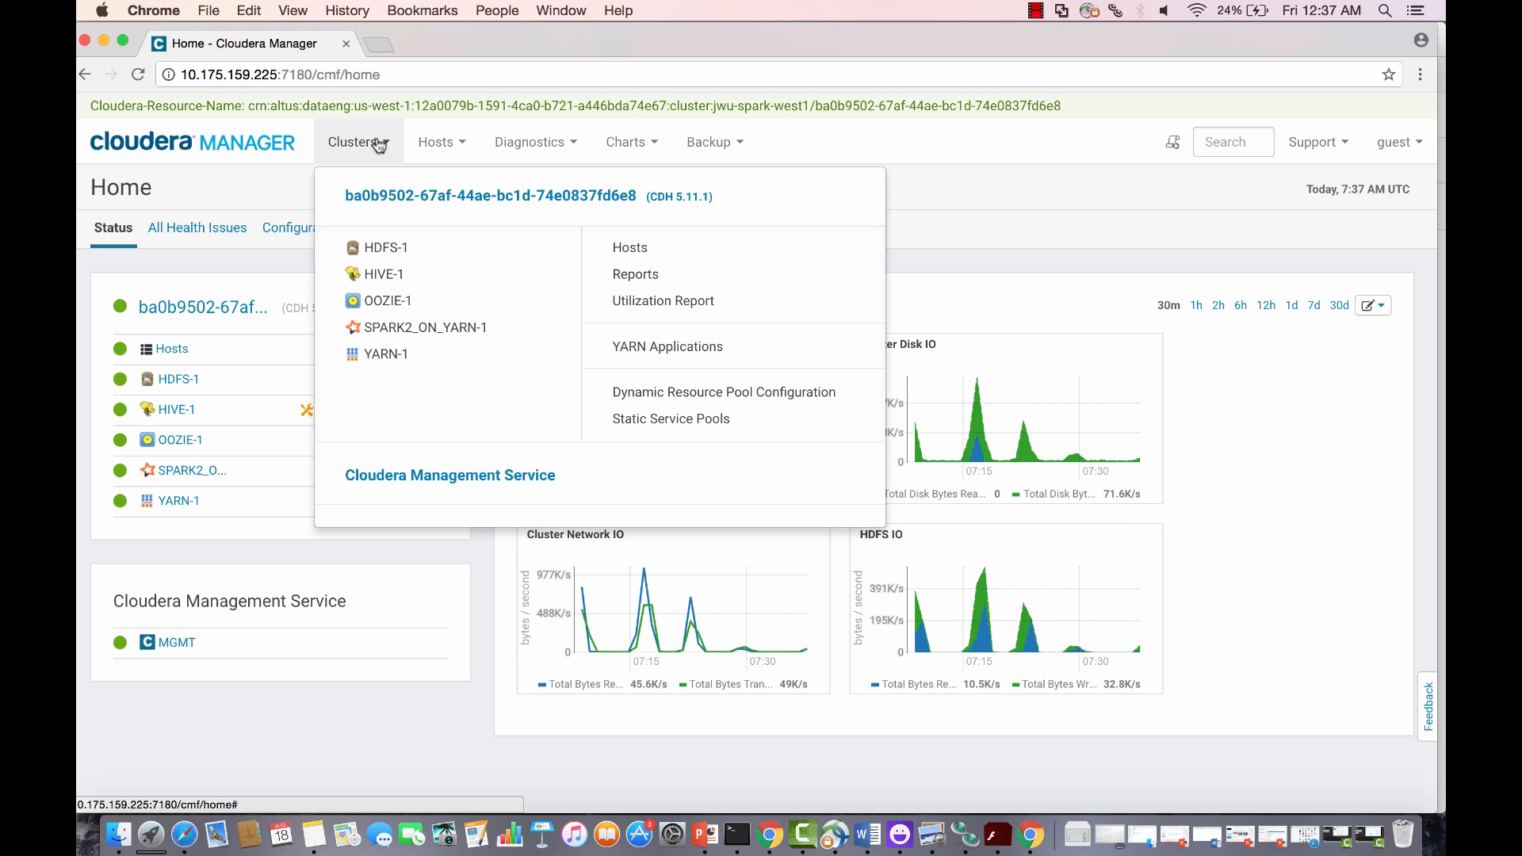
pyautogui.click(680, 346)
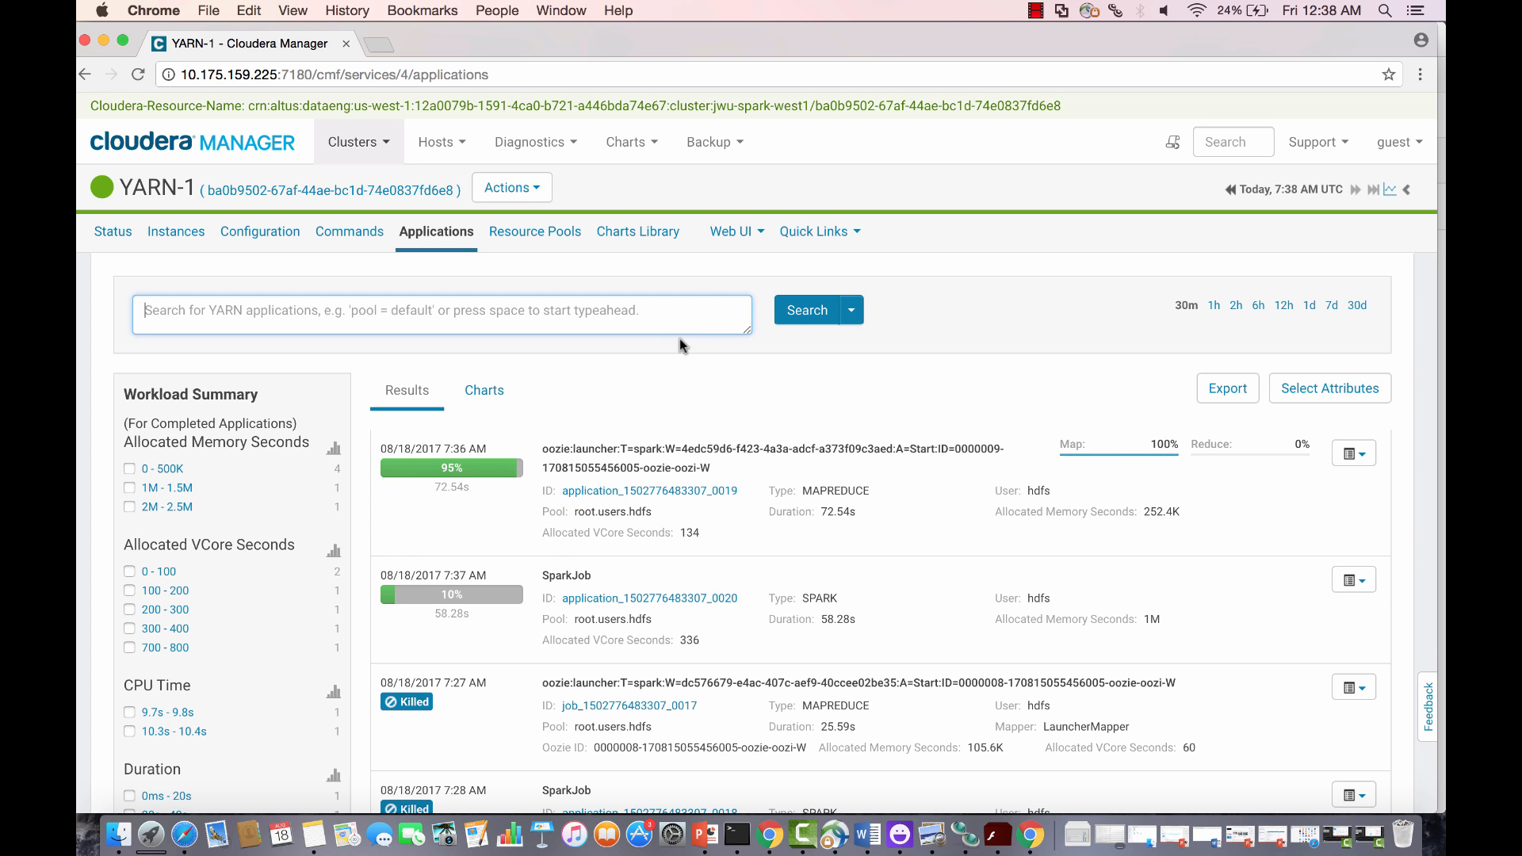
# Step: Reload YARN Applications until SparkJob shows finished (69.54s), then bring up the Altus Jobs window
pyautogui.click(137, 76)
pyautogui.click(137, 74)
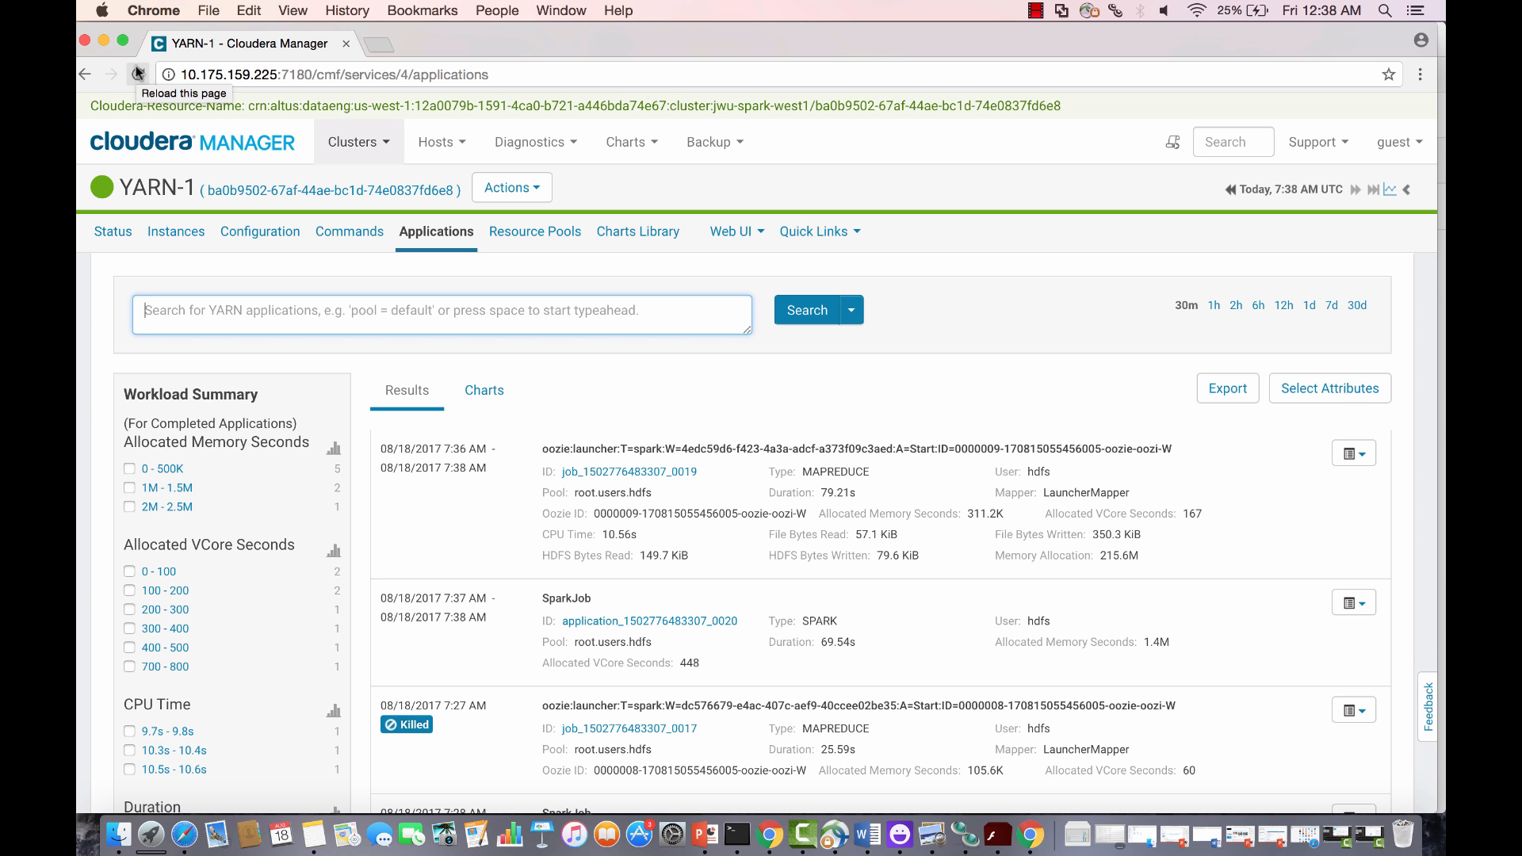
pyautogui.click(767, 845)
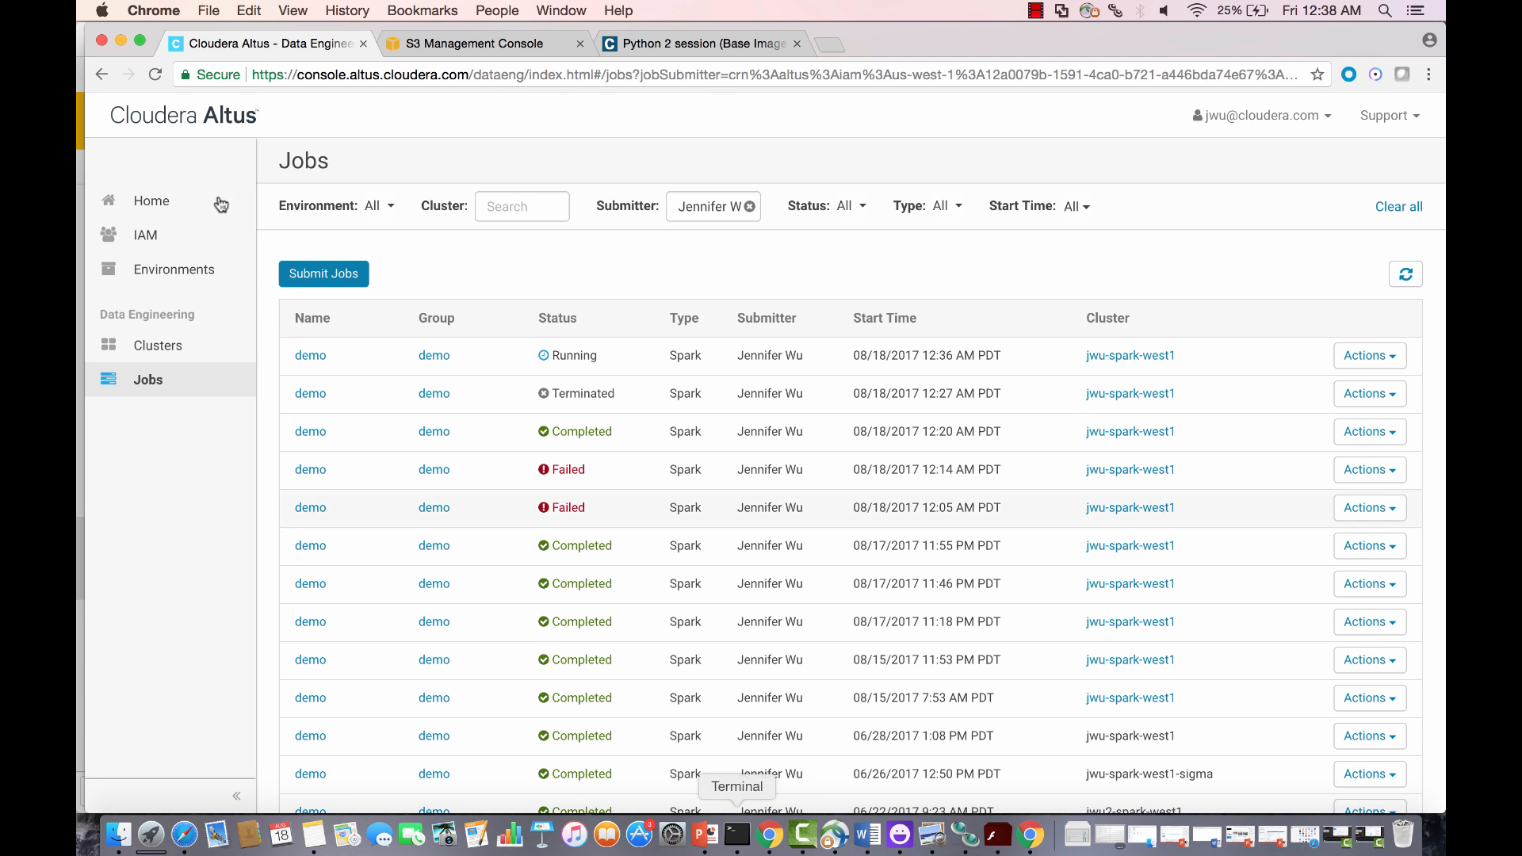
# Step: Refresh the Altus jobs list and open the latest demo job's Analytics health checks
pyautogui.click(154, 75)
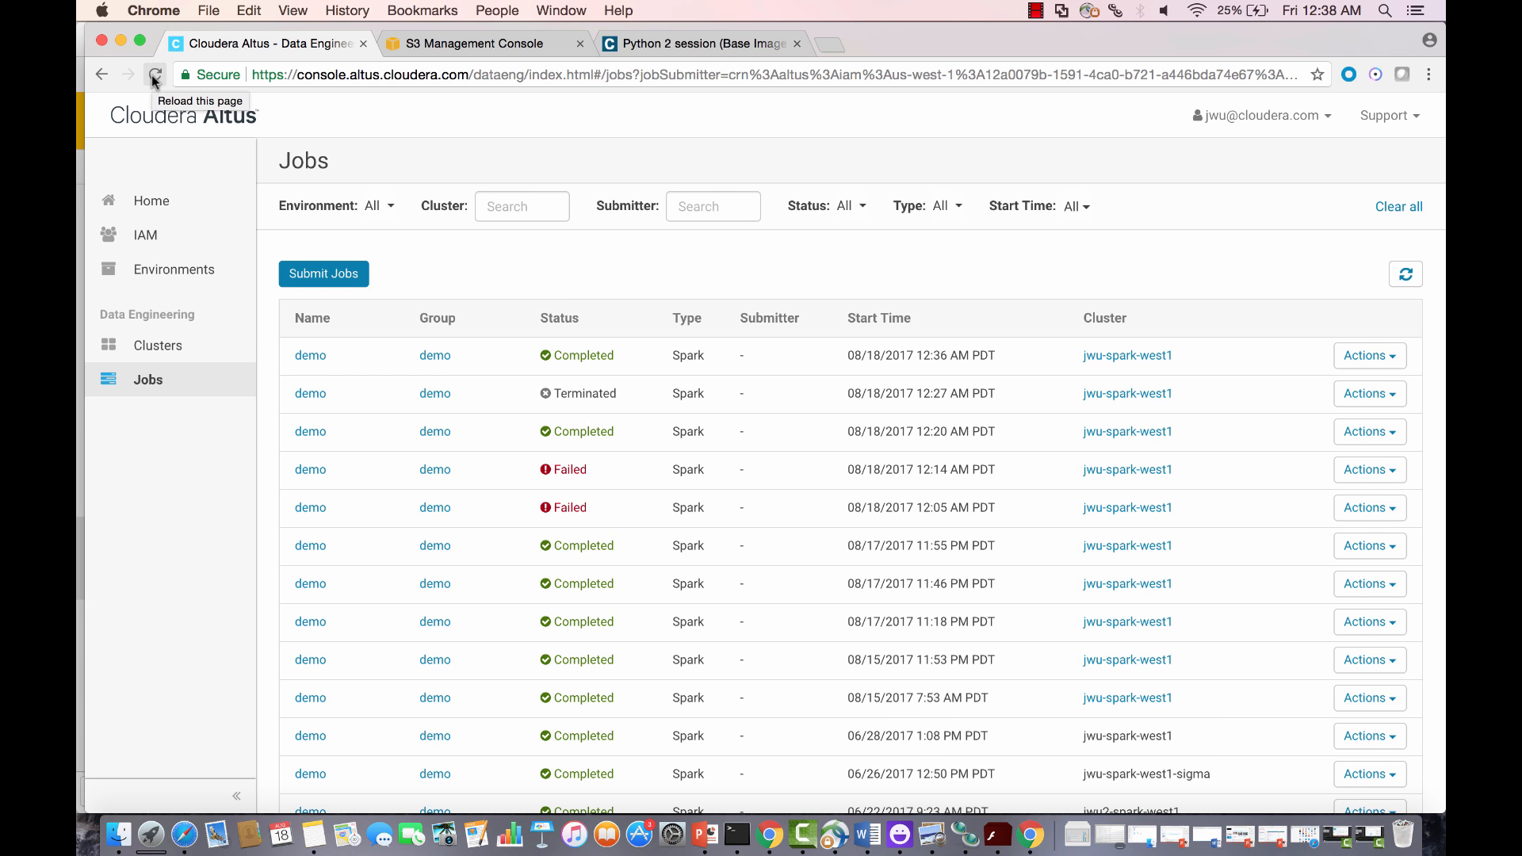
pyautogui.click(307, 362)
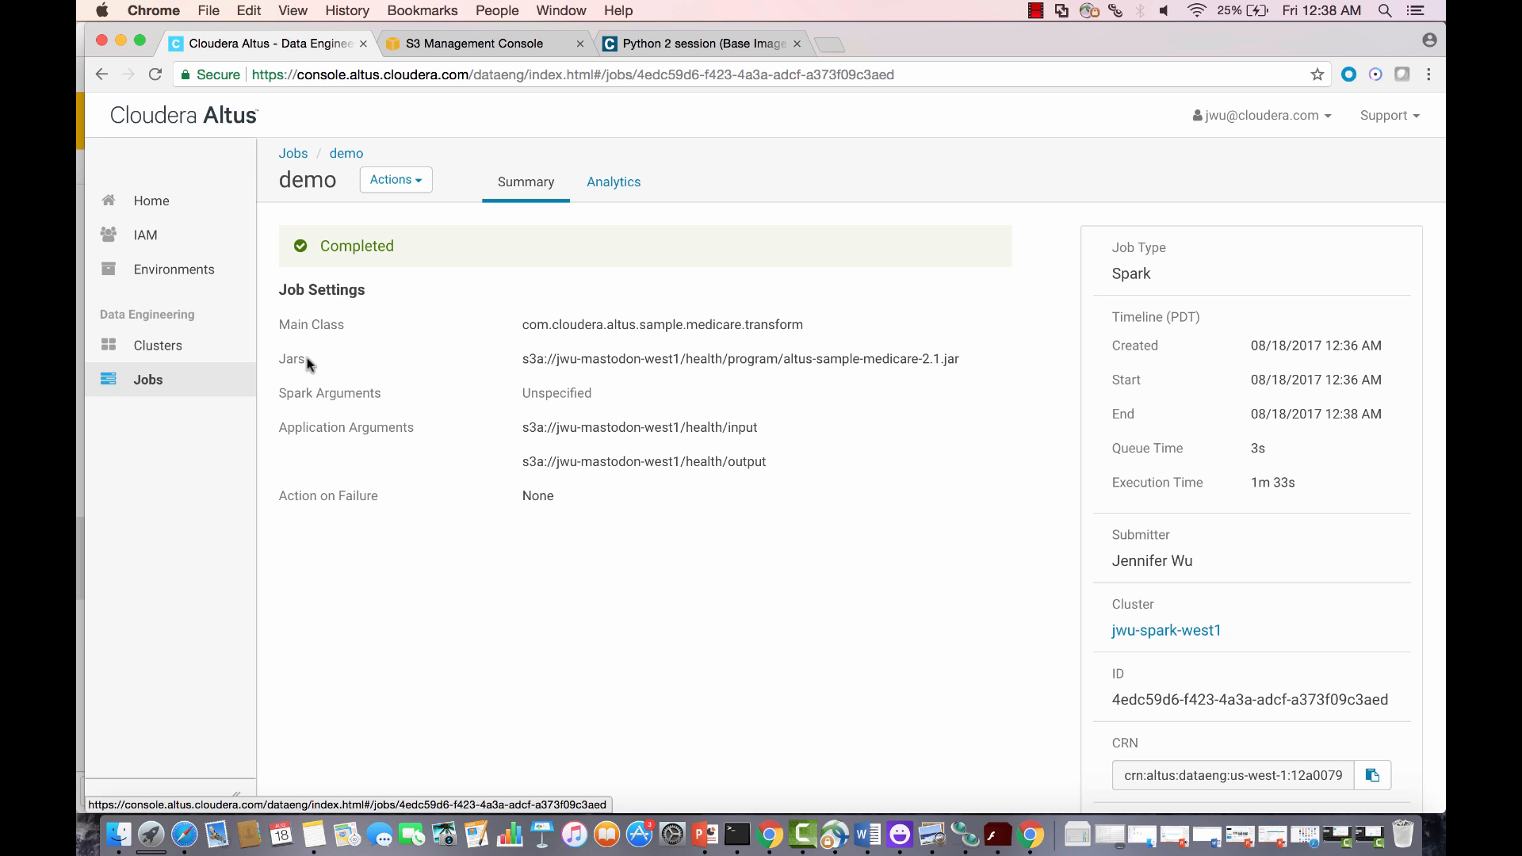
pyautogui.click(611, 185)
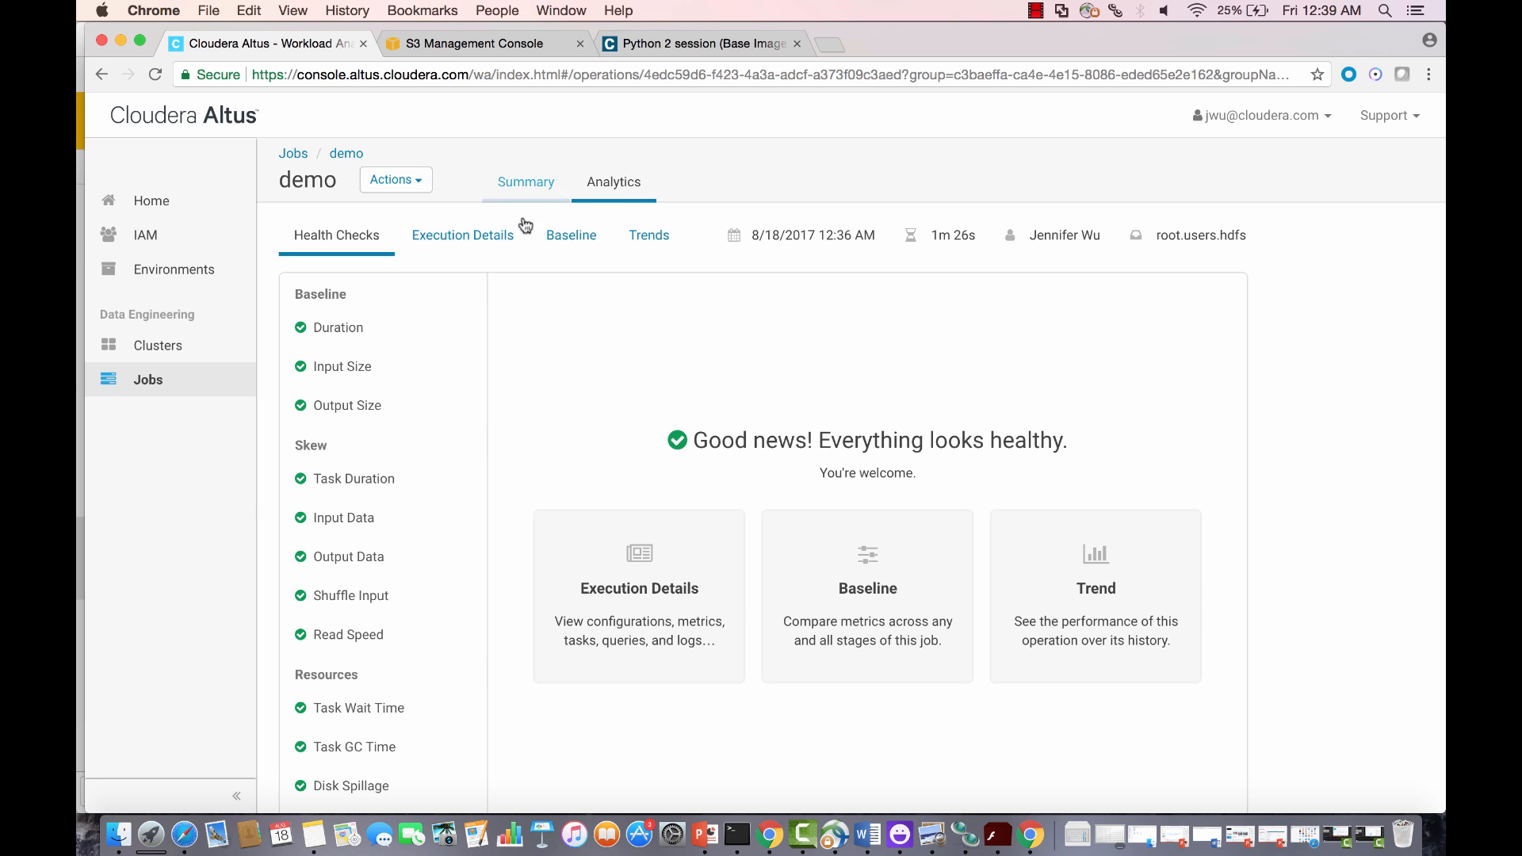
# Step: Review the demo job's Execution Details, Baseline and Trends, then go to the S3 console
pyautogui.click(501, 232)
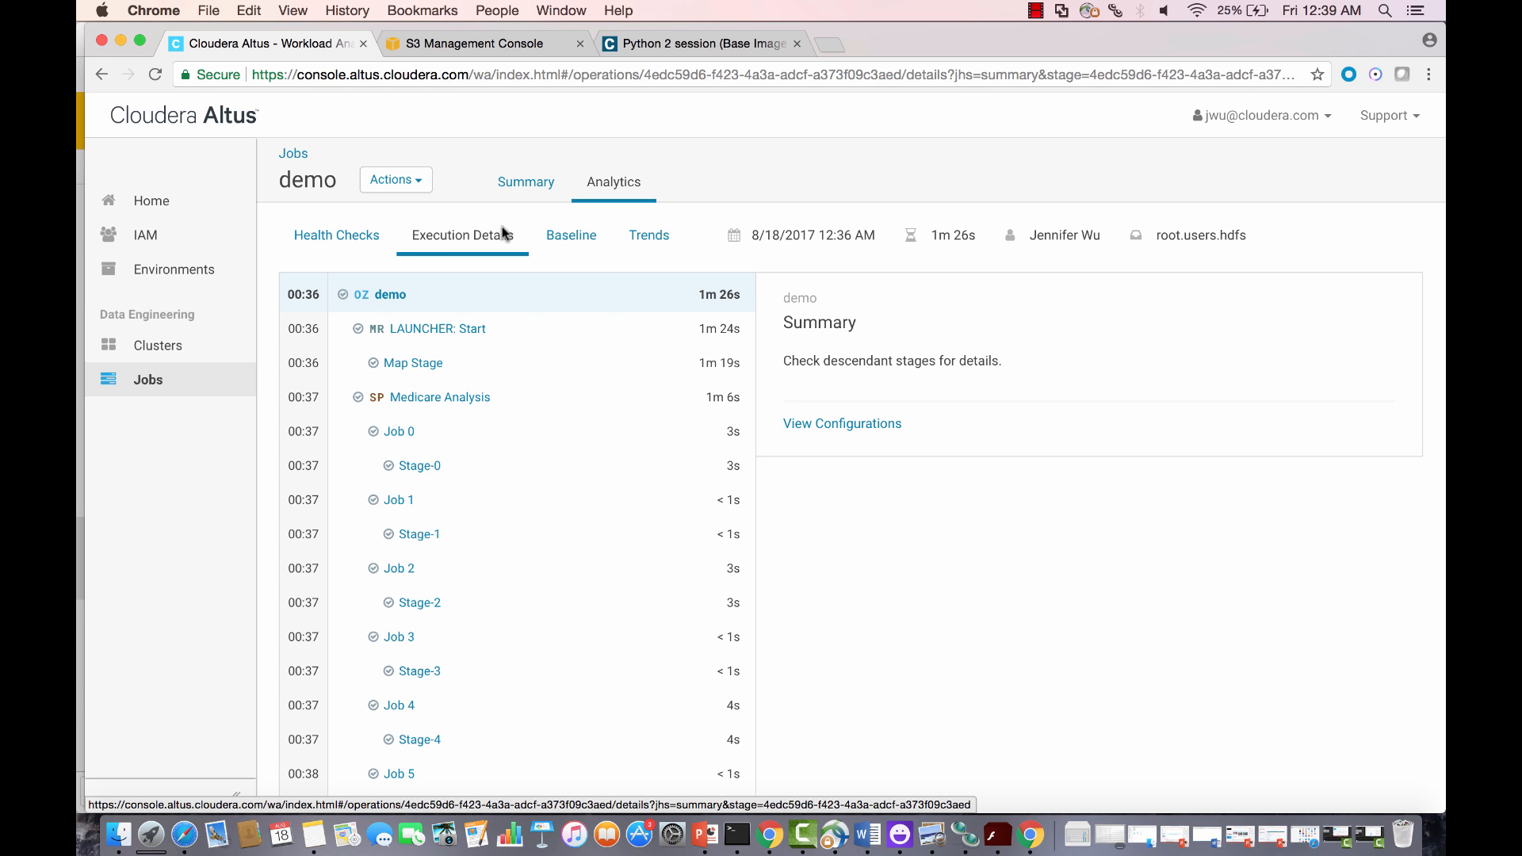
pyautogui.click(571, 241)
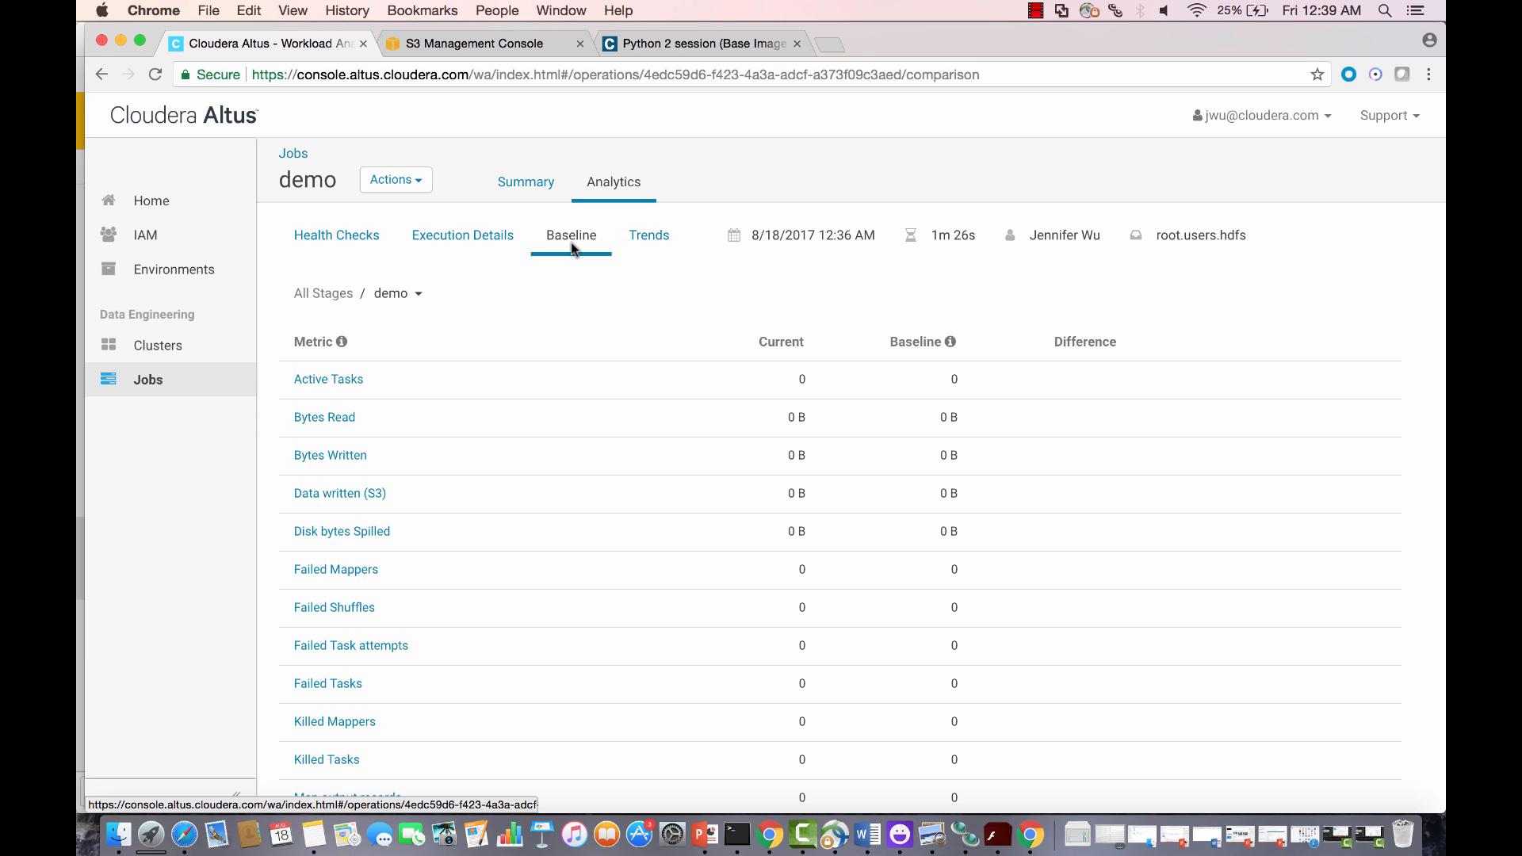
pyautogui.click(652, 236)
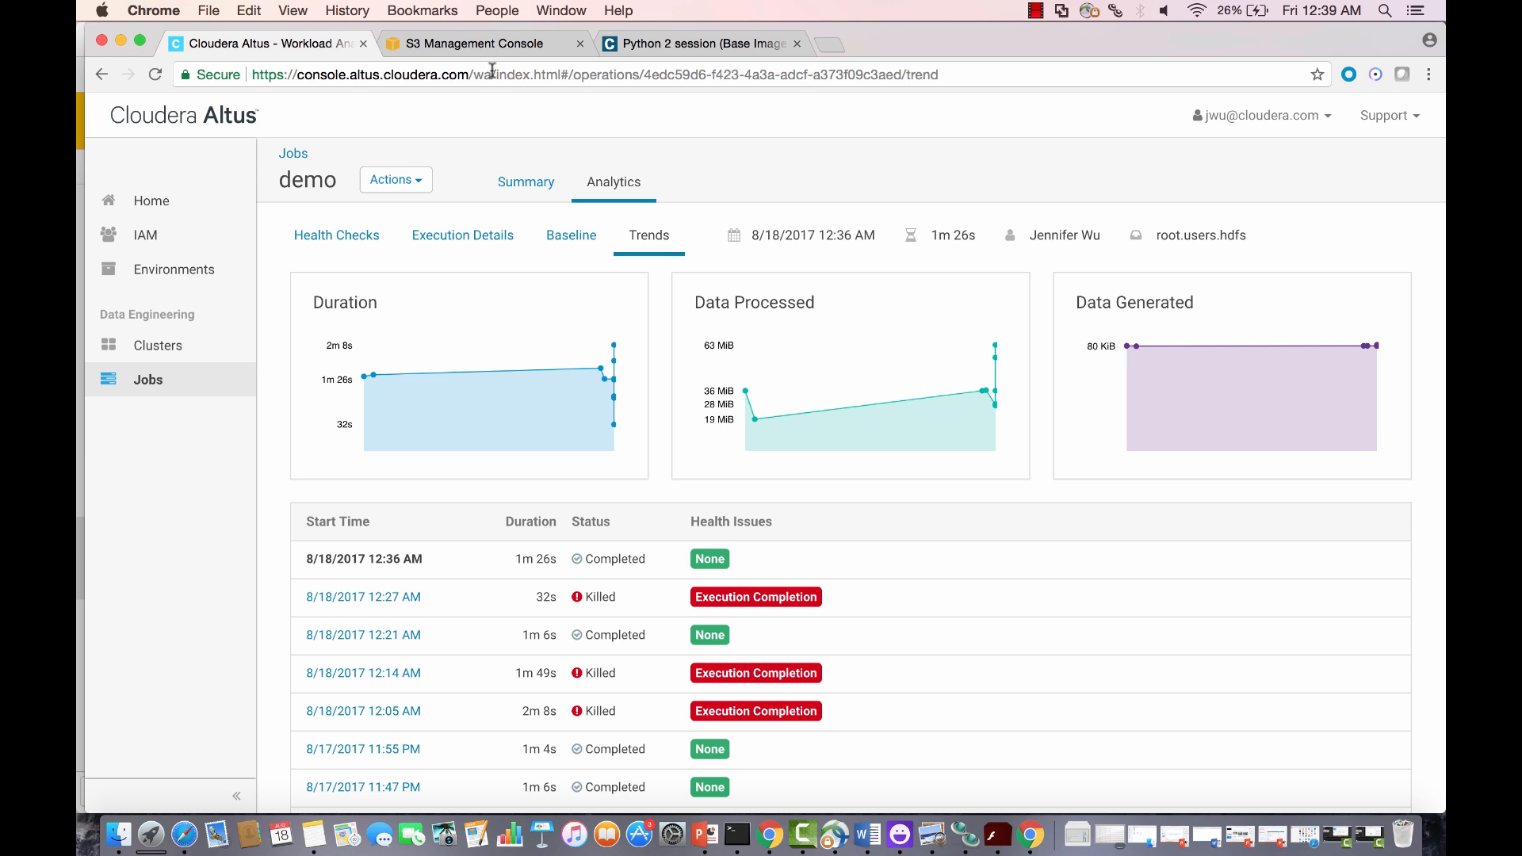
pyautogui.click(493, 44)
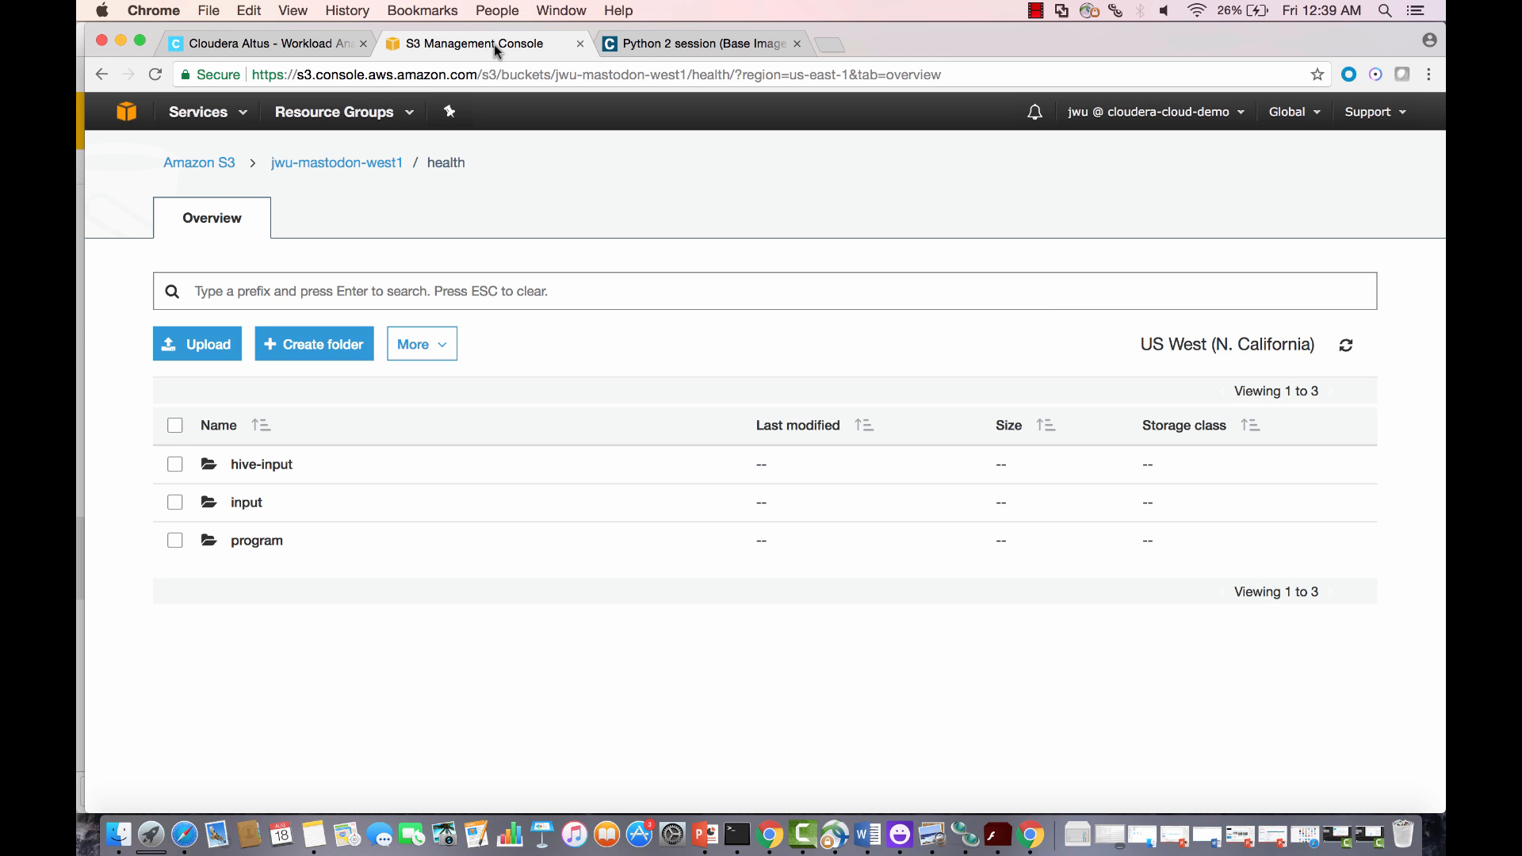
# Step: Refresh the S3 health folder and open output to see _SUCCESS, part-00000 and part-00001
pyautogui.click(152, 75)
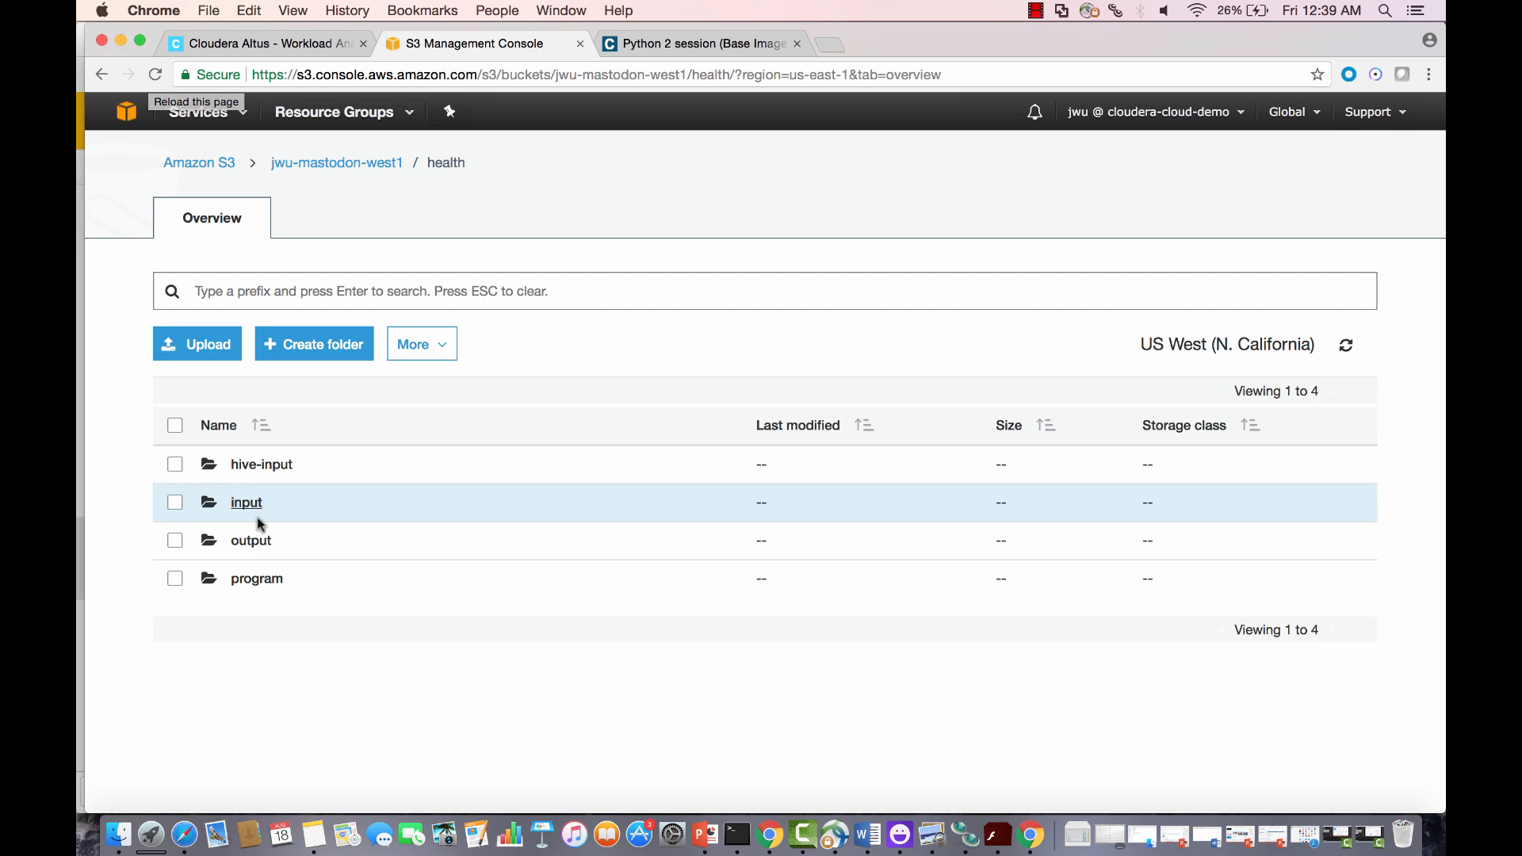
pyautogui.click(251, 540)
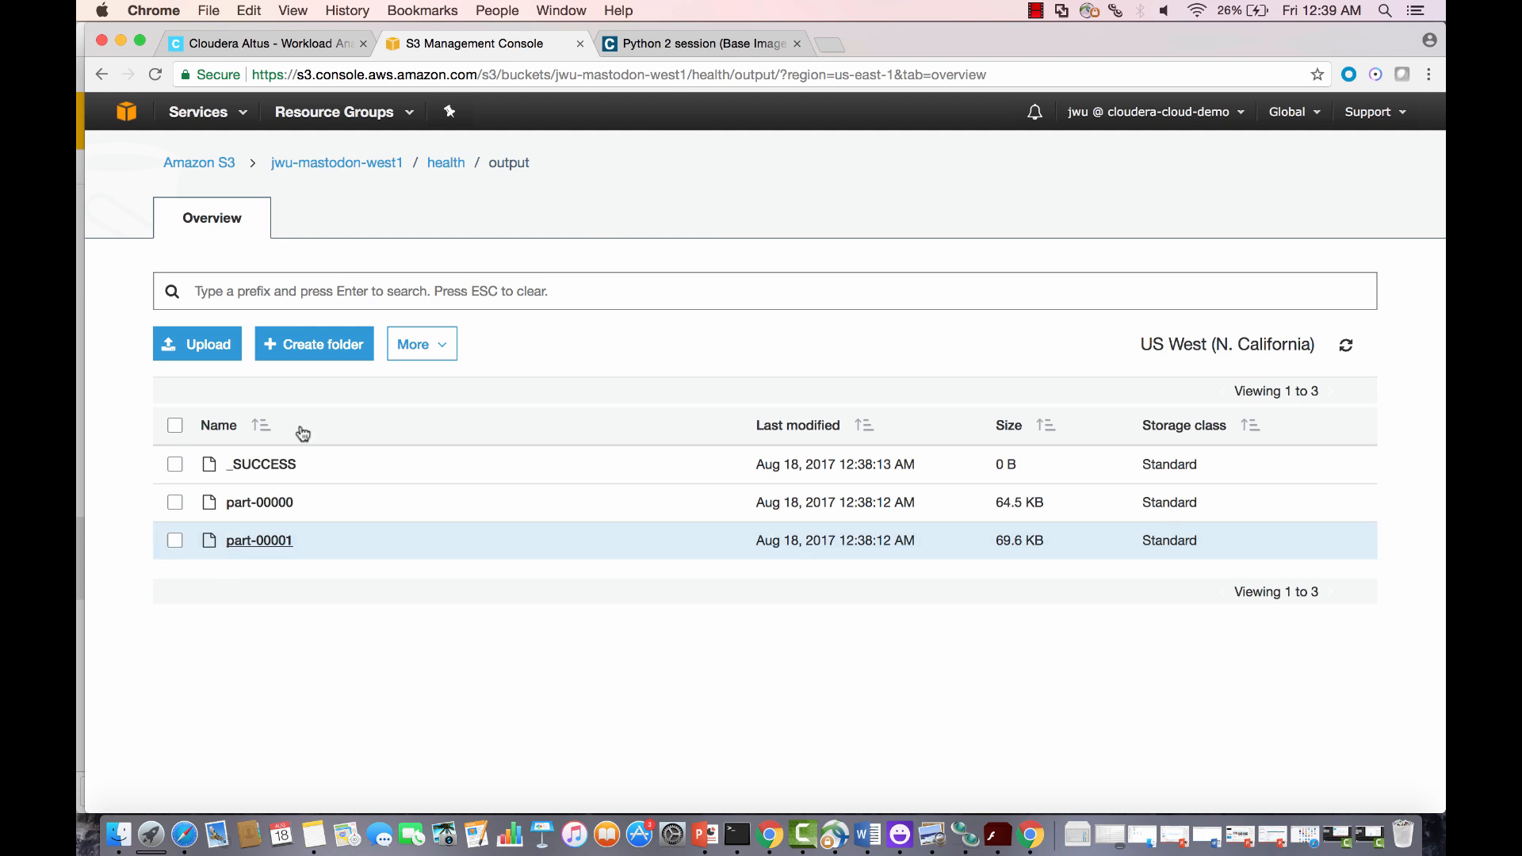
pyautogui.click(688, 46)
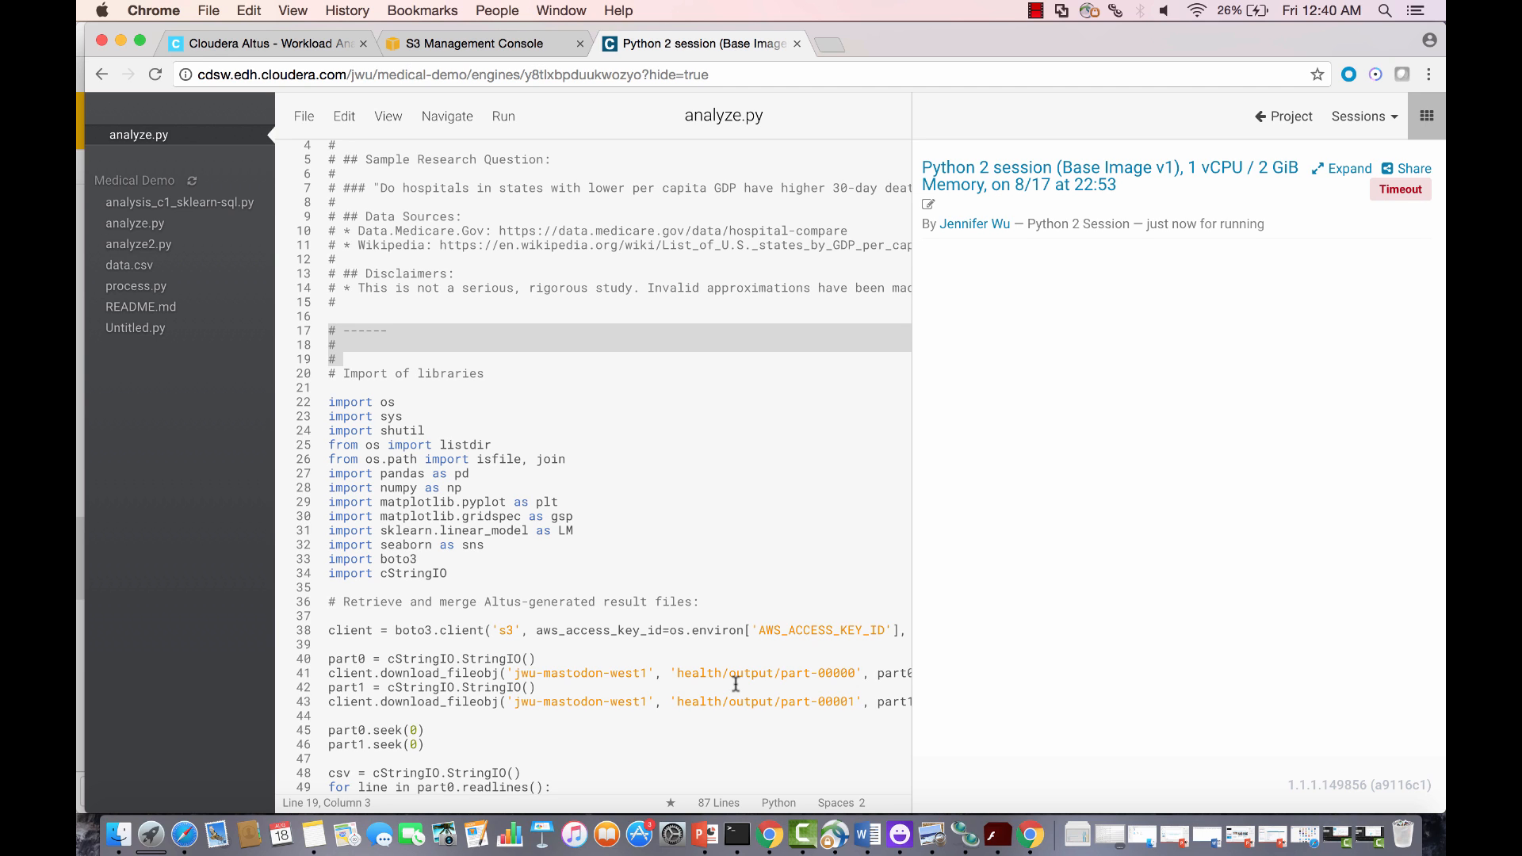
# Step: Launch a new Python 2 session with the 1 vCPU / 2 GiB profile beside analyze.py
pyautogui.click(505, 118)
pyautogui.click(518, 176)
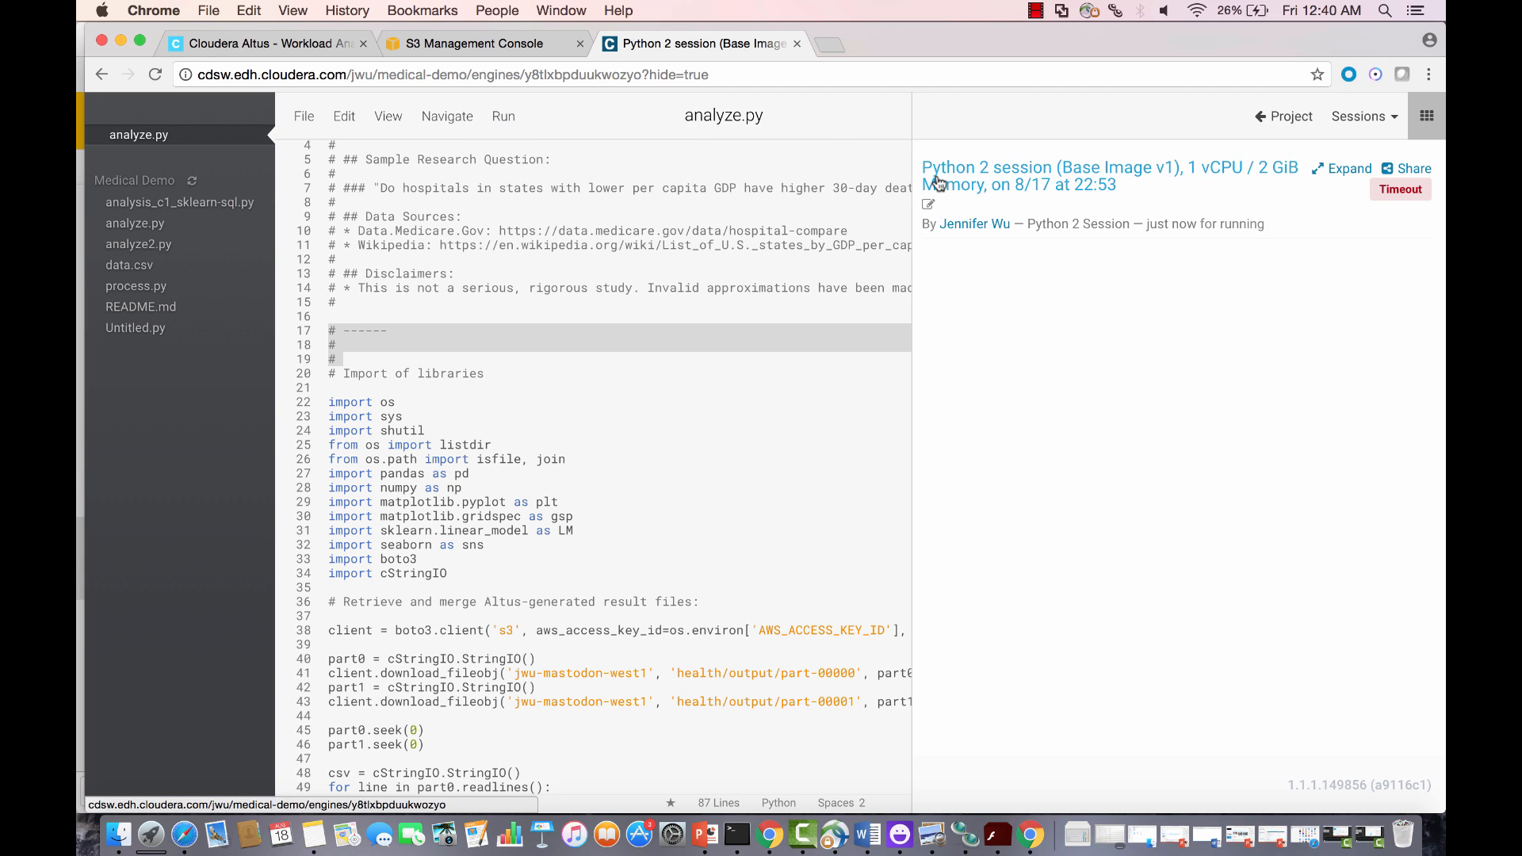
pyautogui.click(1381, 119)
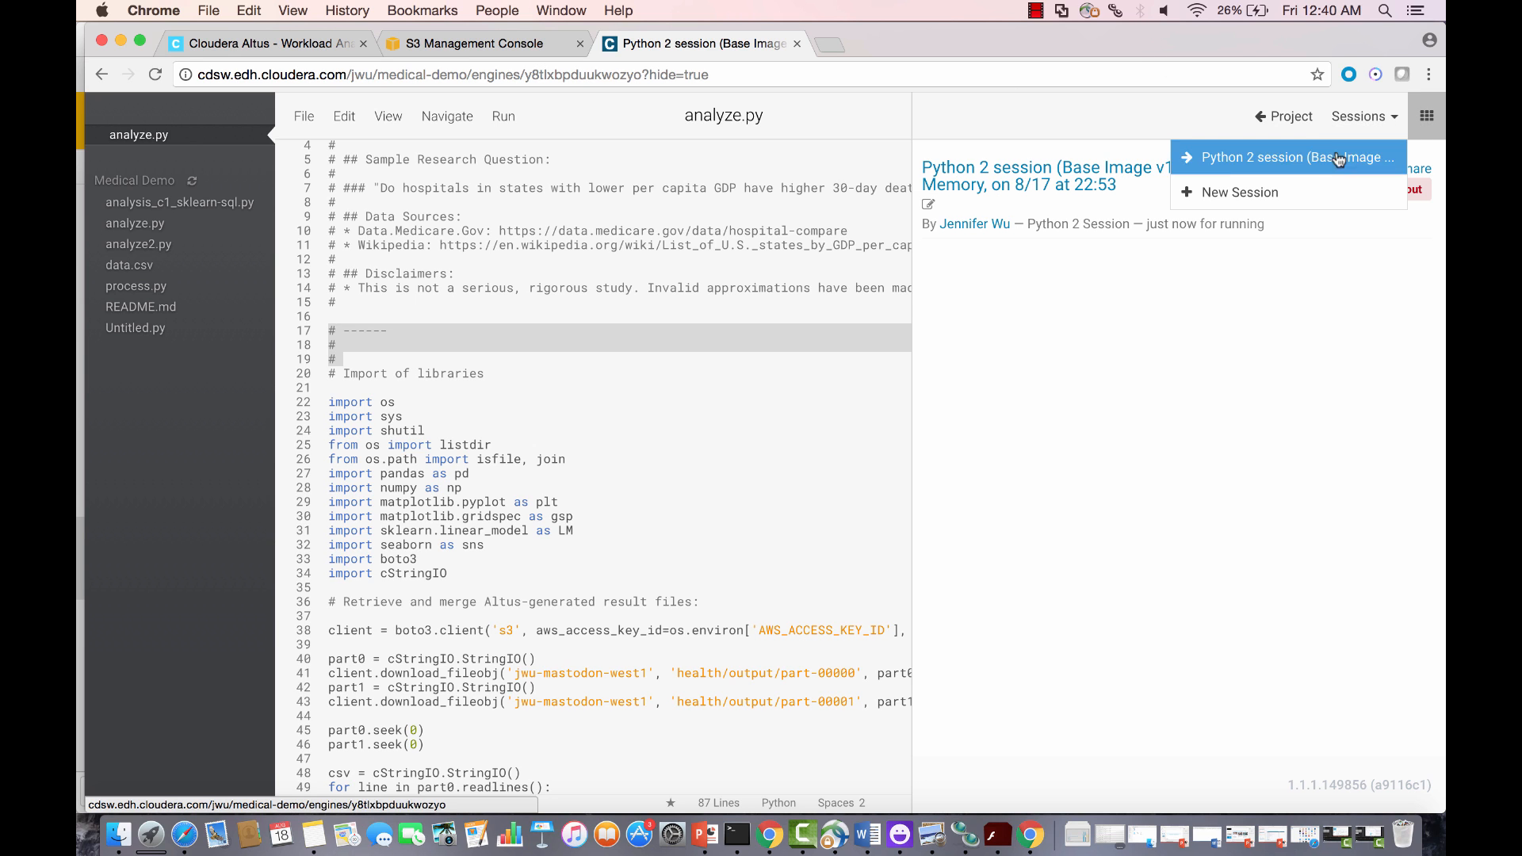
pyautogui.click(1319, 187)
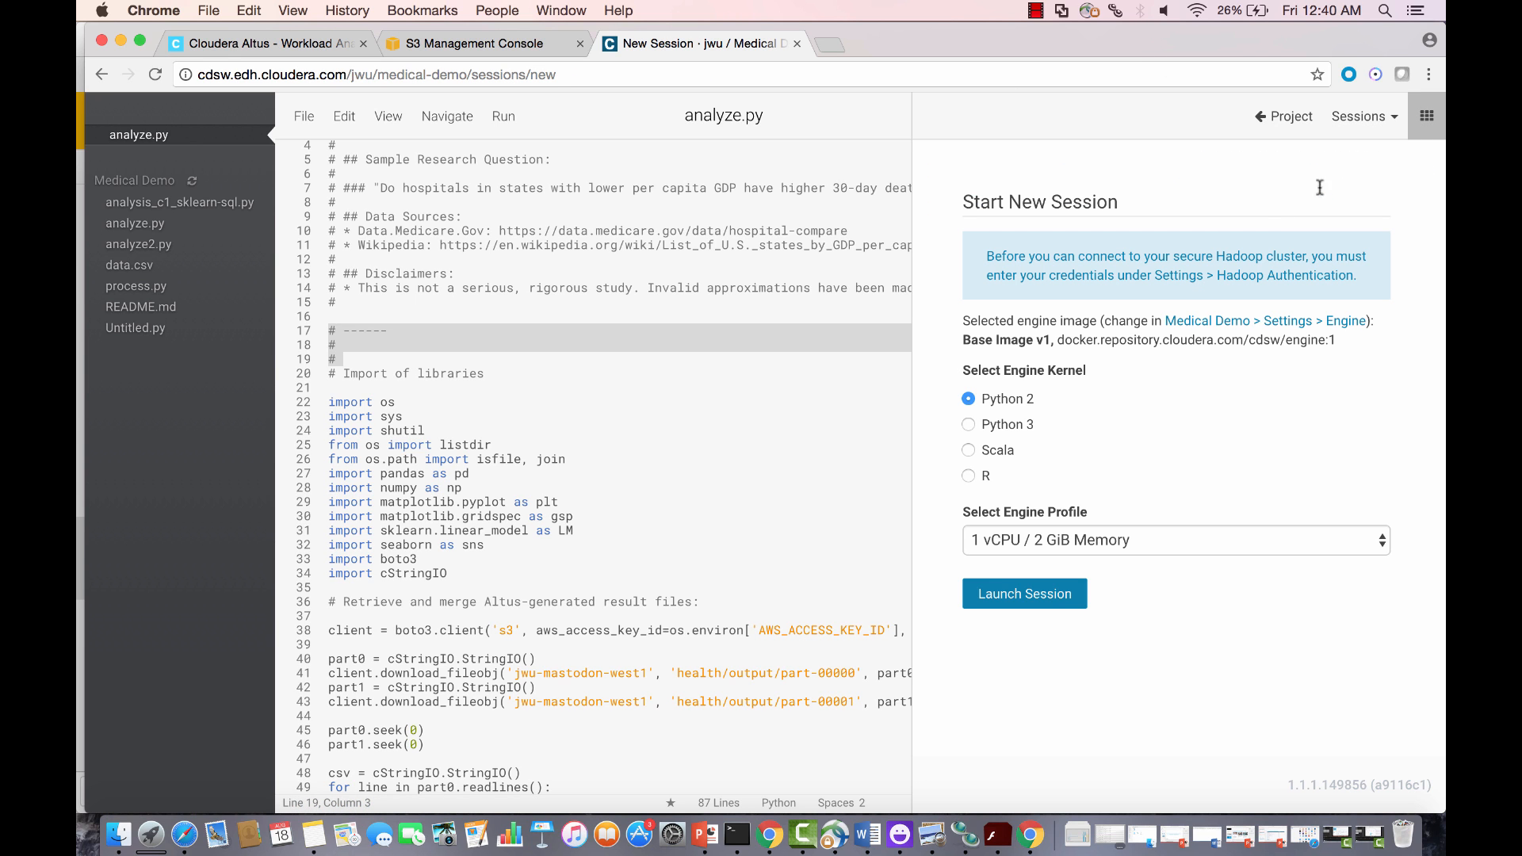
pyautogui.click(1013, 588)
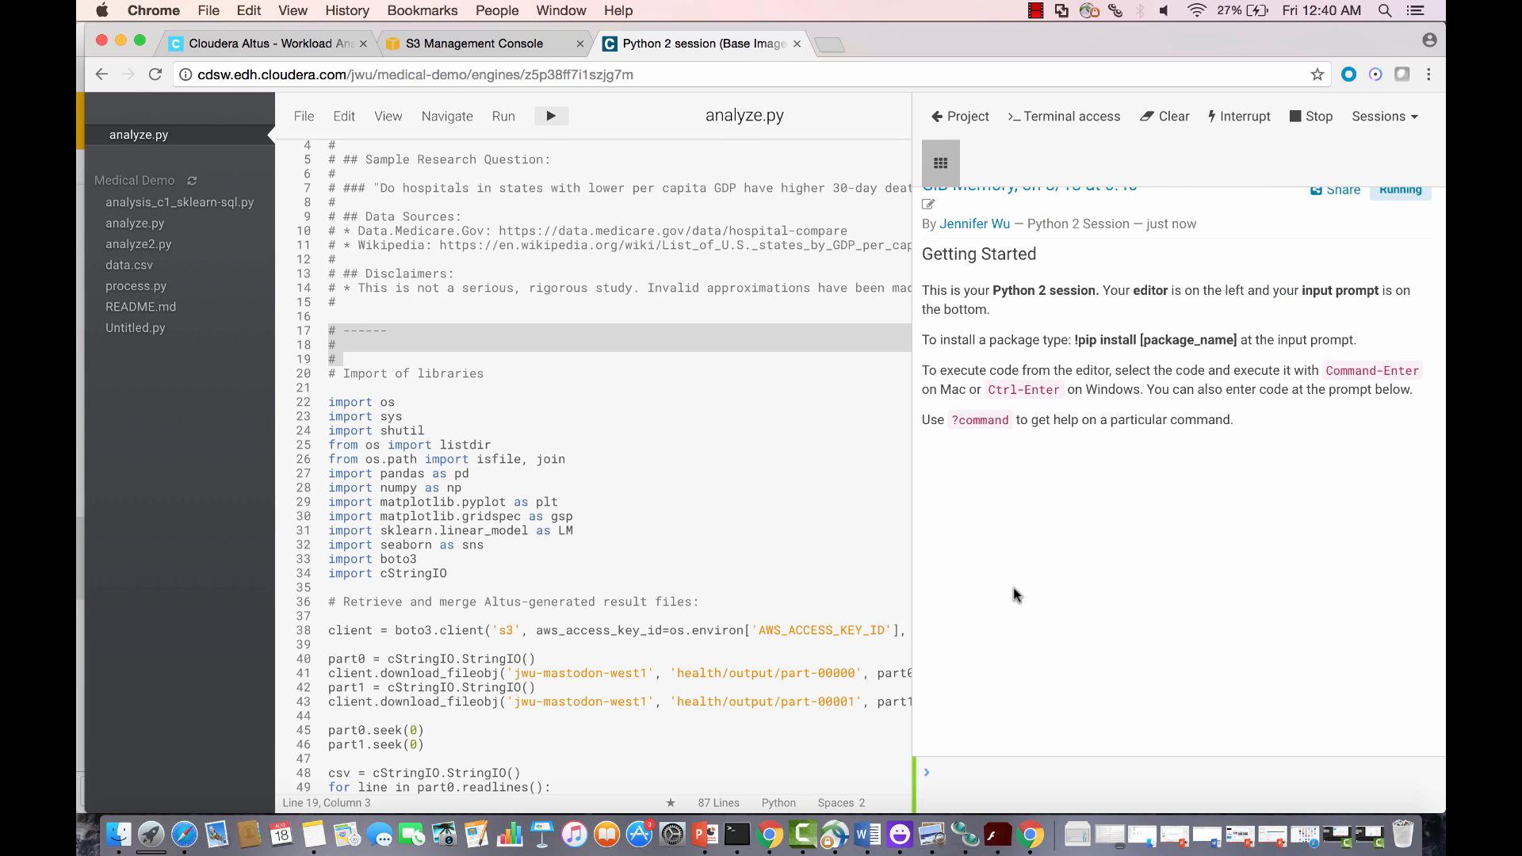
# Step: Run all of analyze.py and widen the session pane to view the mortality plots
pyautogui.click(503, 117)
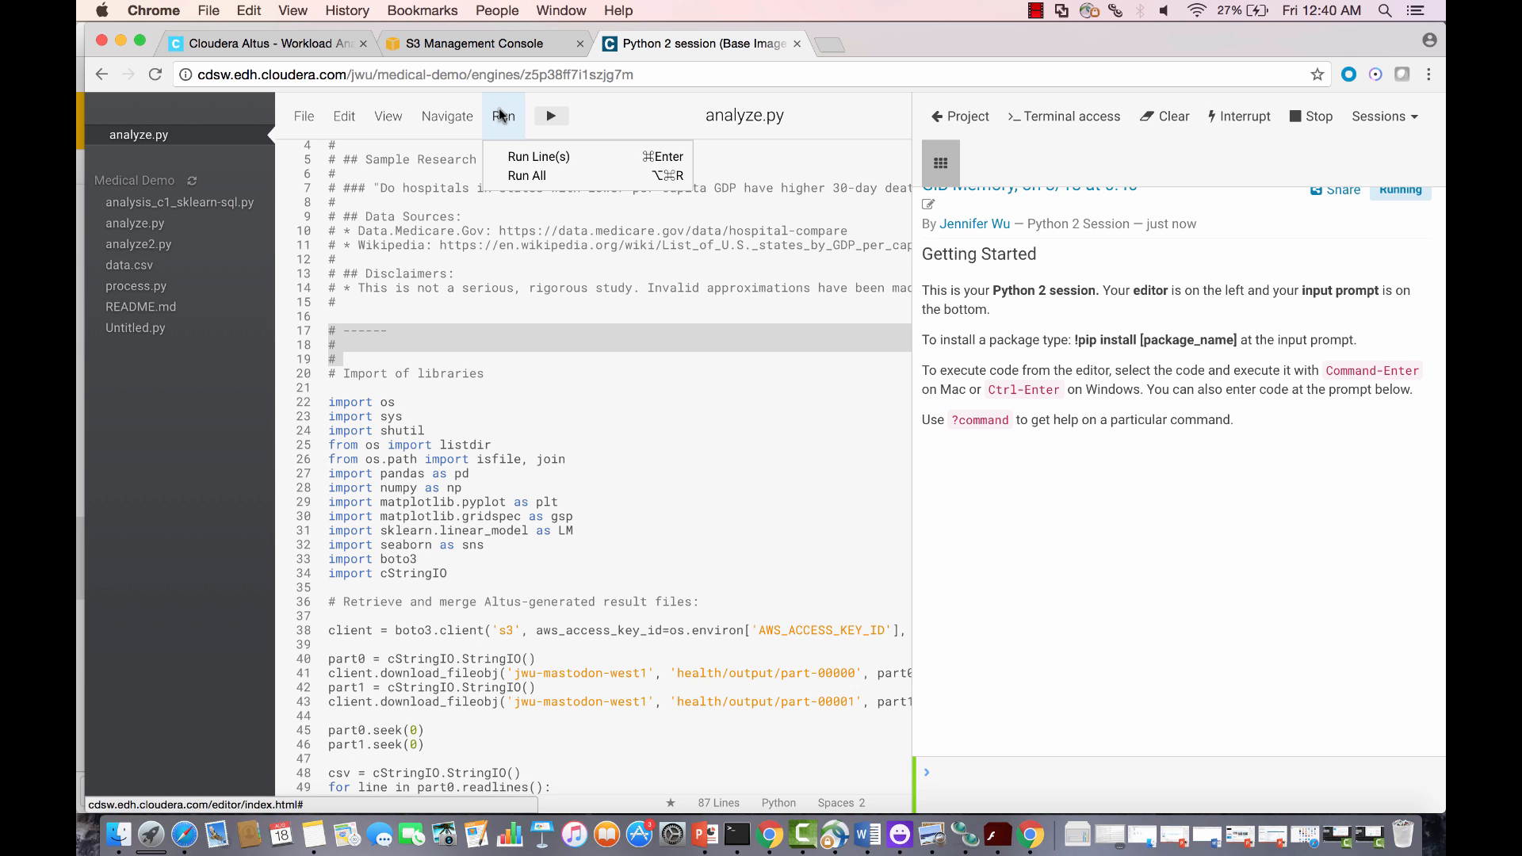
pyautogui.click(516, 174)
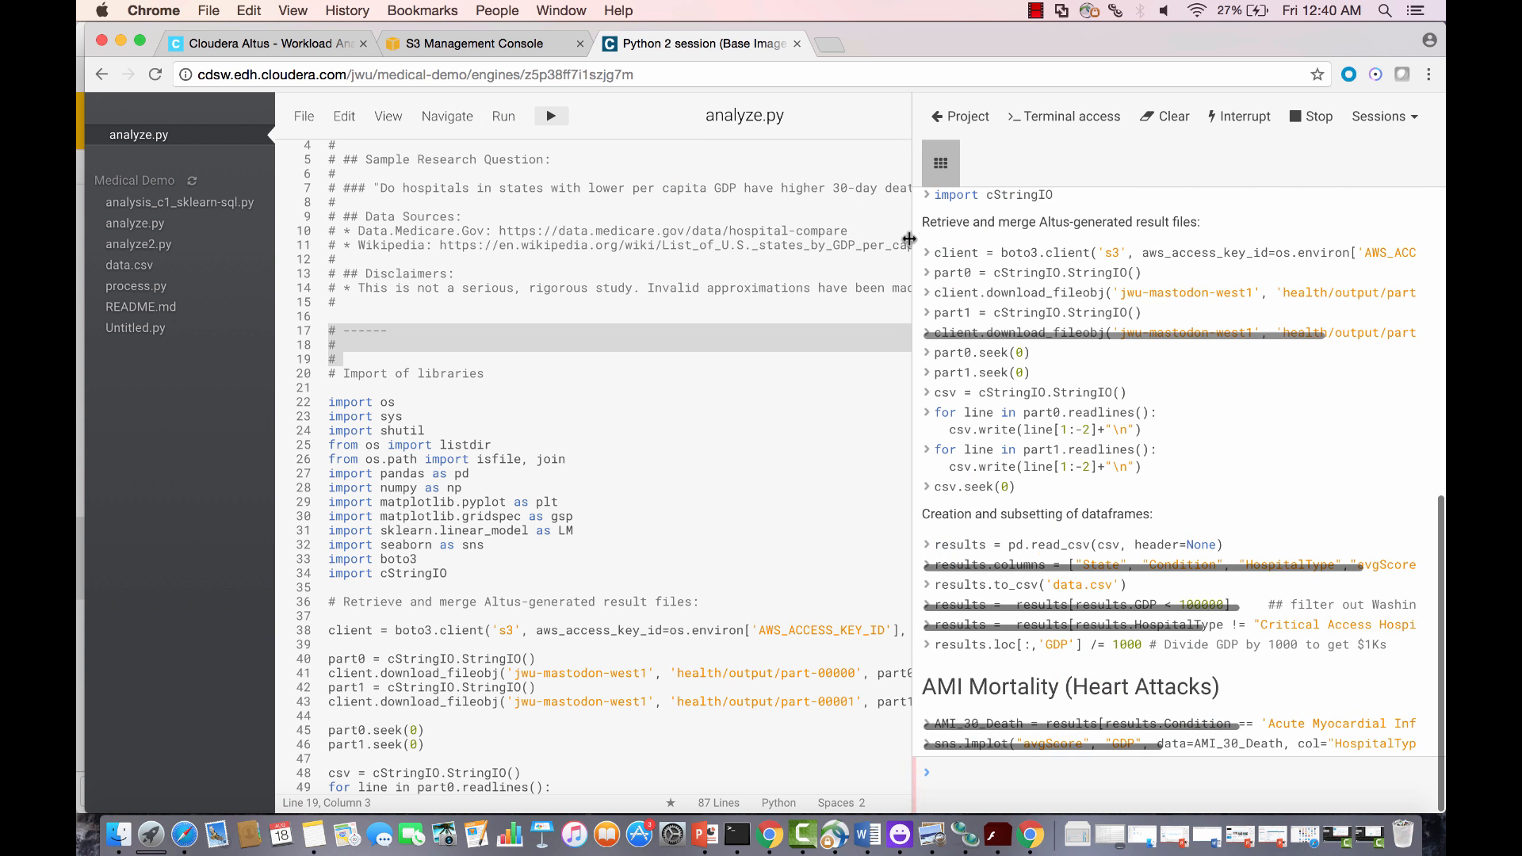
pyautogui.moveTo(909, 239); pyautogui.dragTo(735, 240)
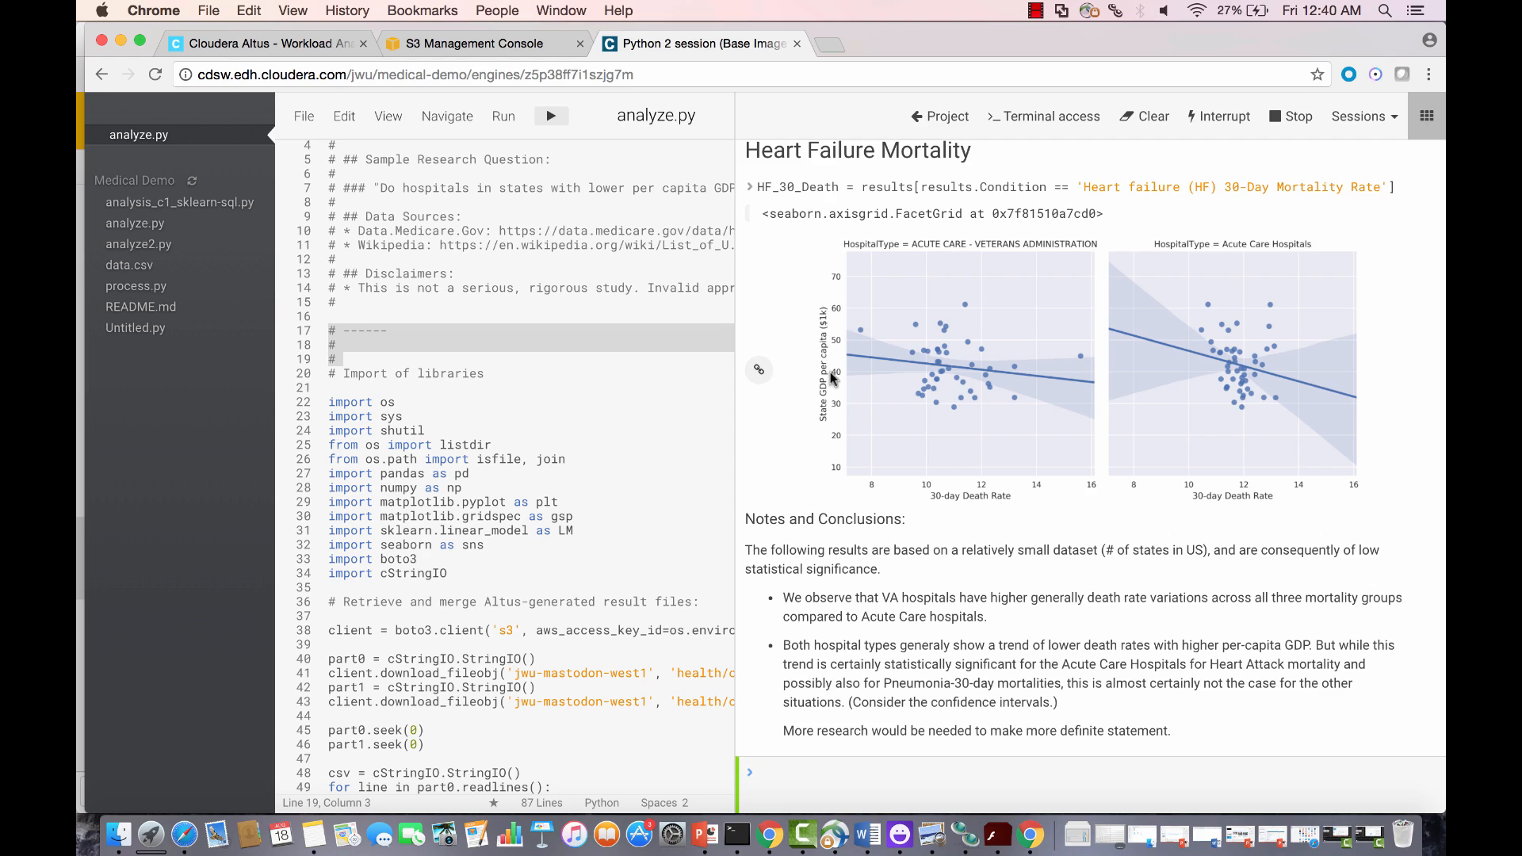
pyautogui.scroll(20, 832, 378)
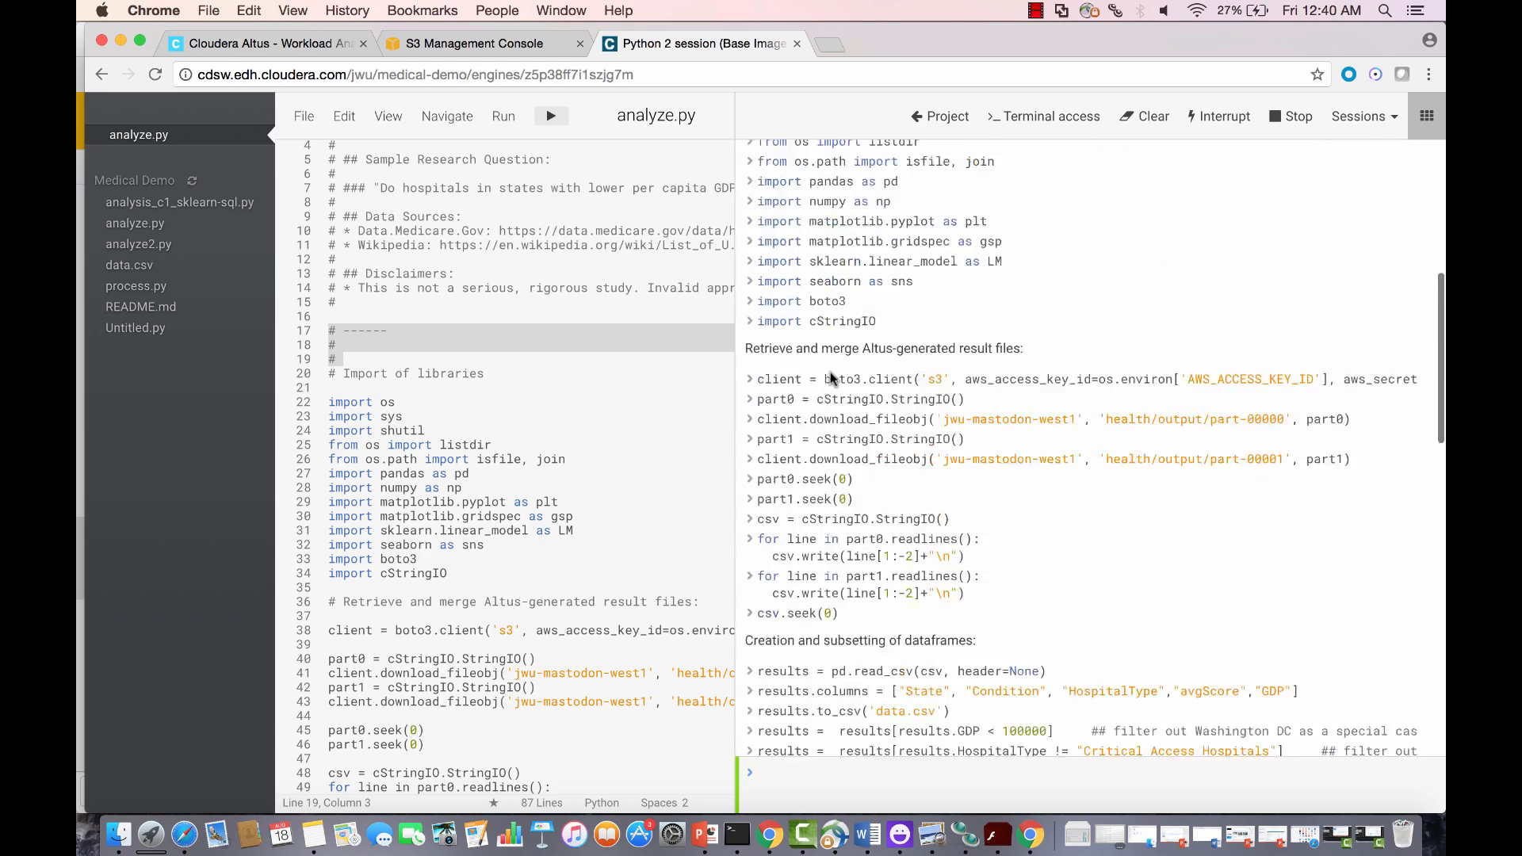
pyautogui.scroll(5, 831, 378)
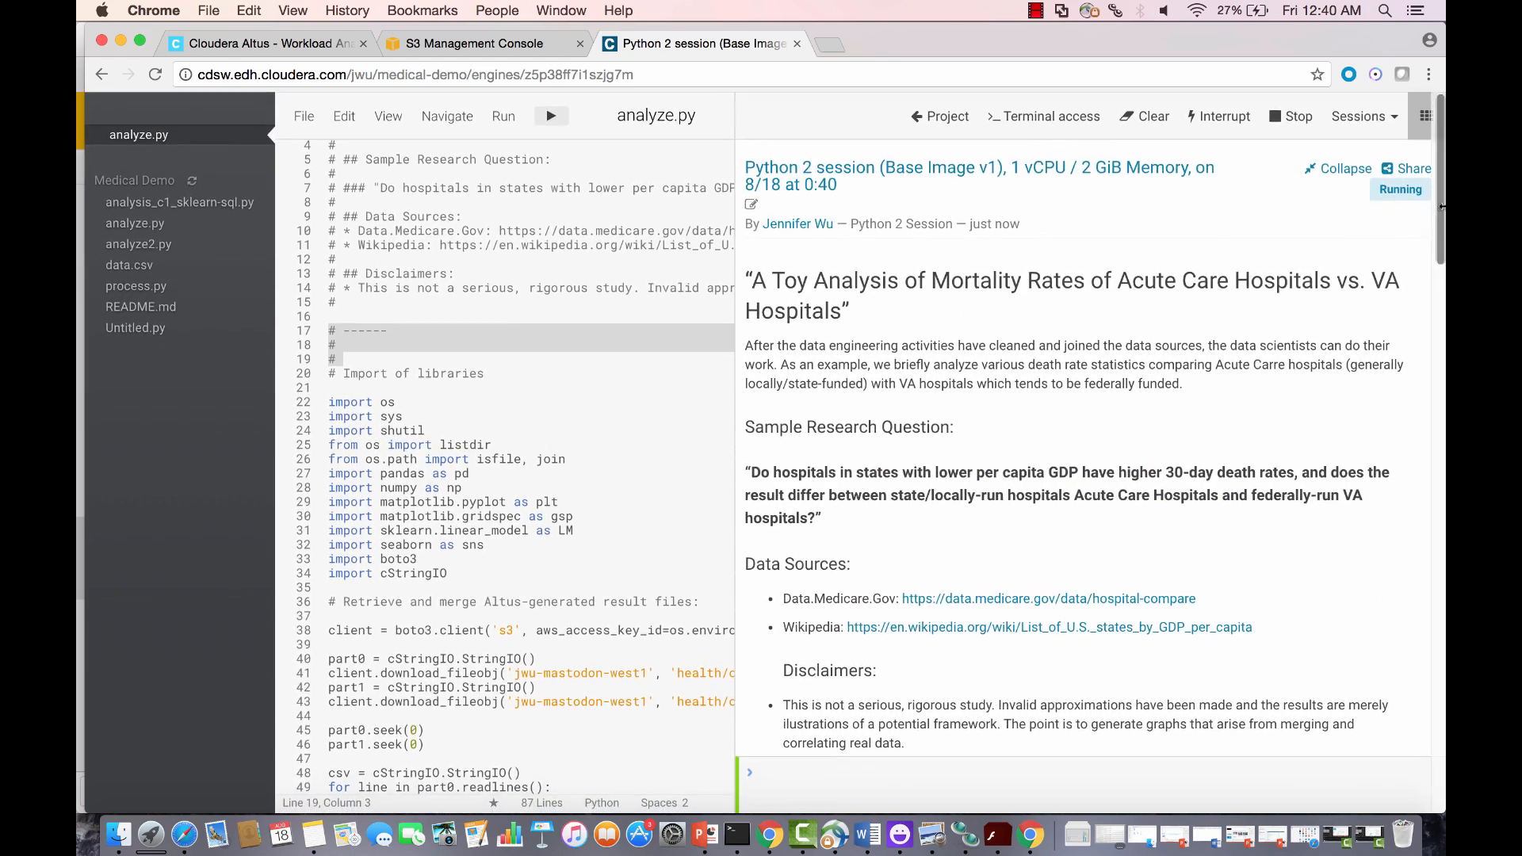
# Step: Generate a session share link with code and text hidden and copy its URL
pyautogui.click(1415, 174)
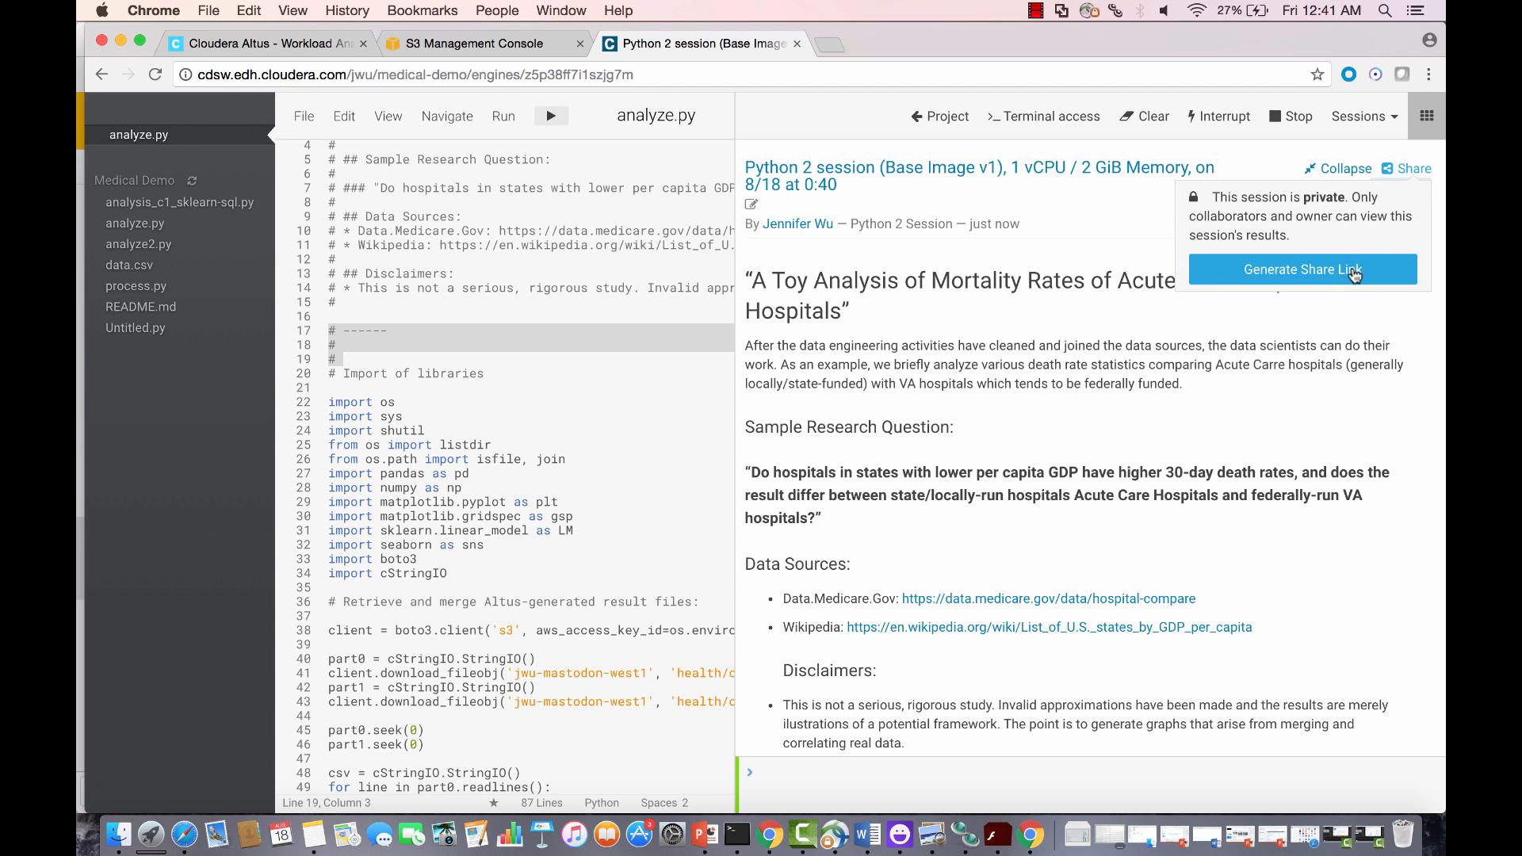
pyautogui.click(1354, 272)
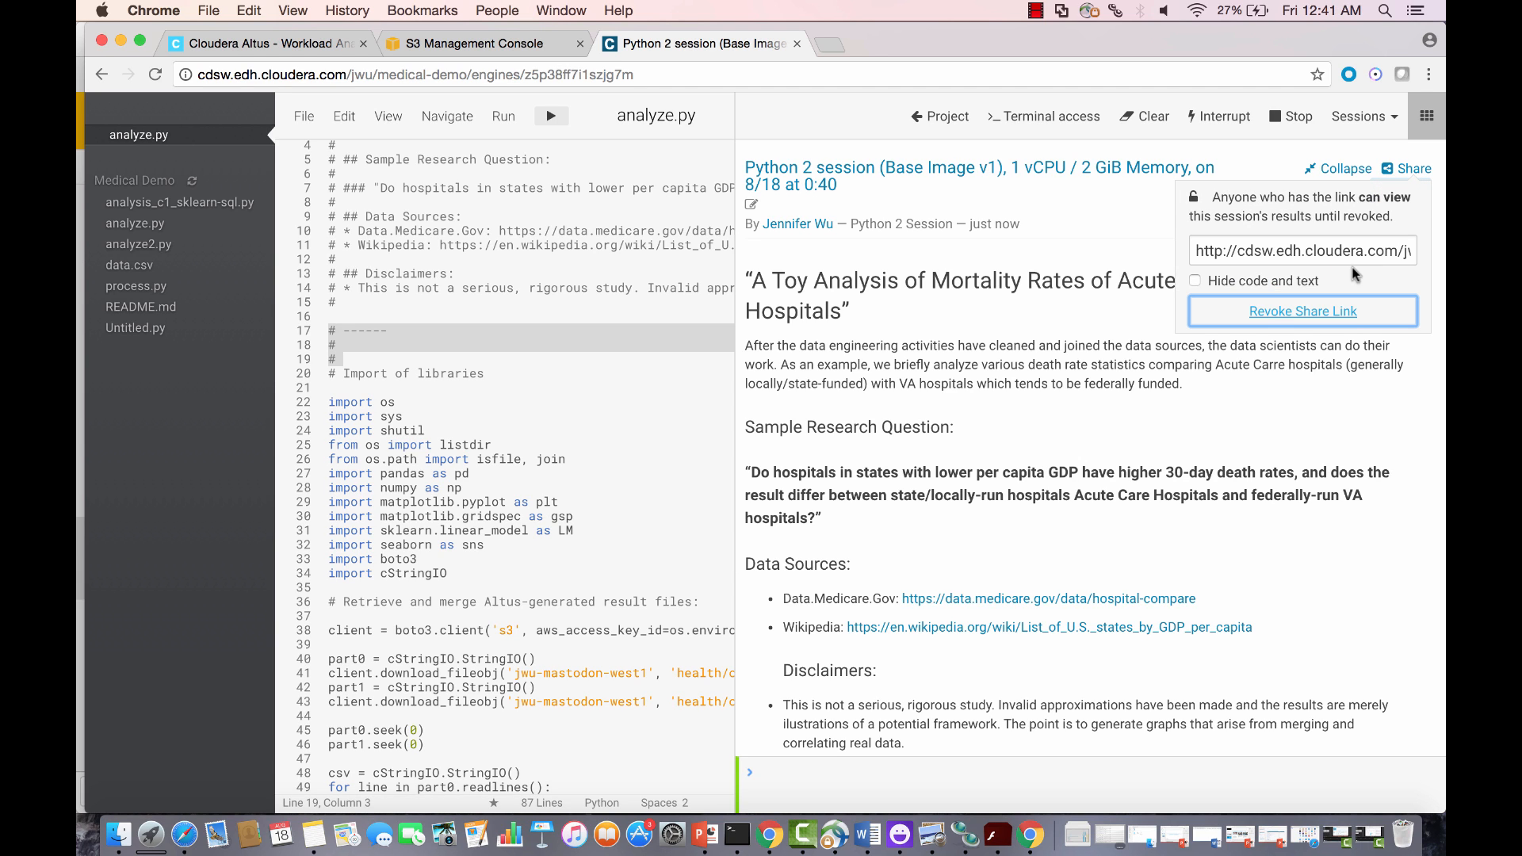
pyautogui.click(1195, 282)
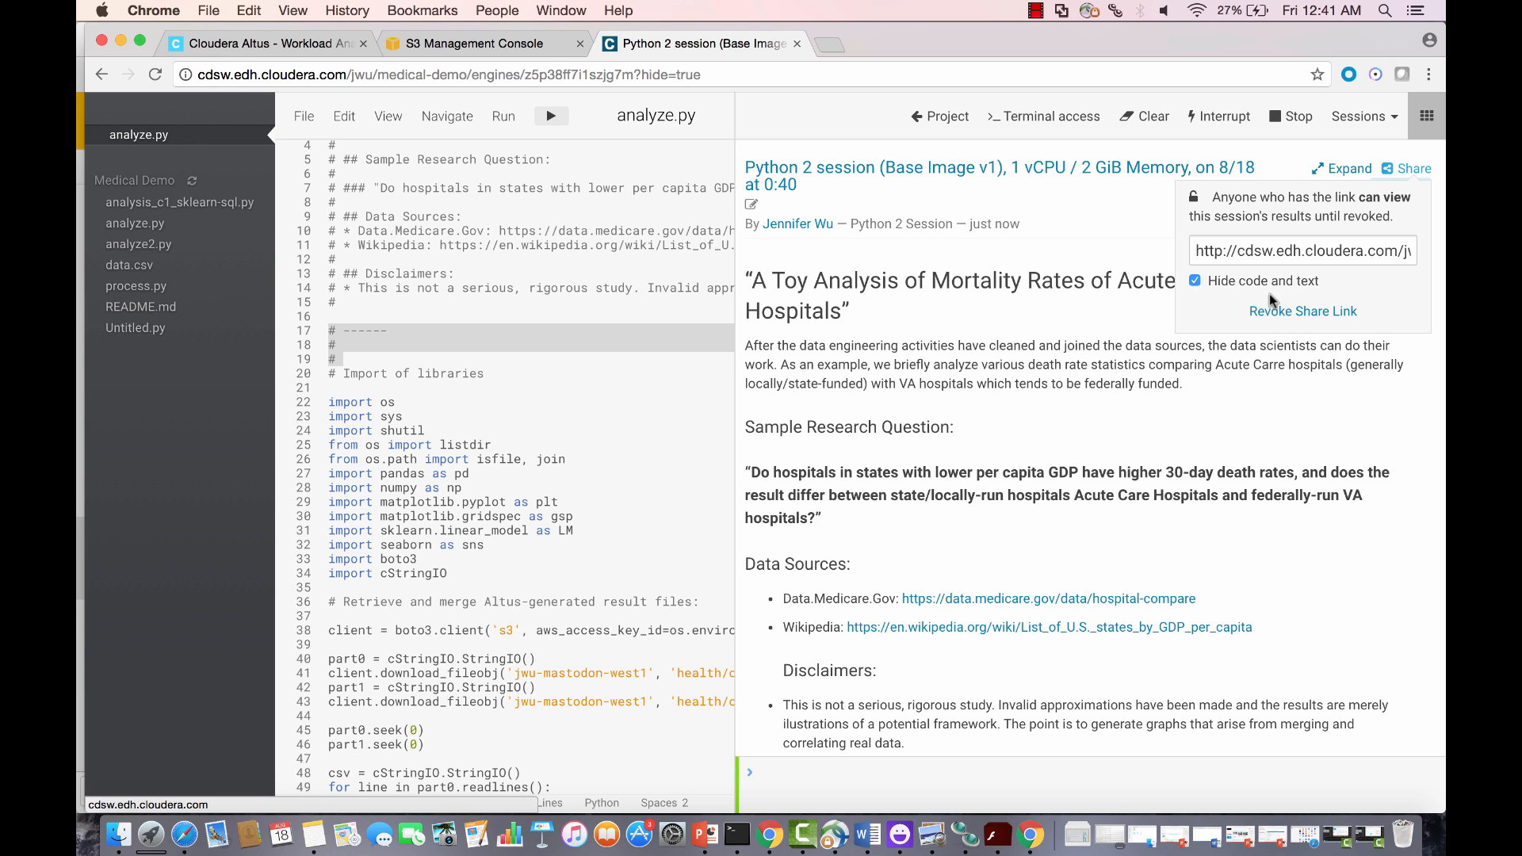
pyautogui.click(1358, 251)
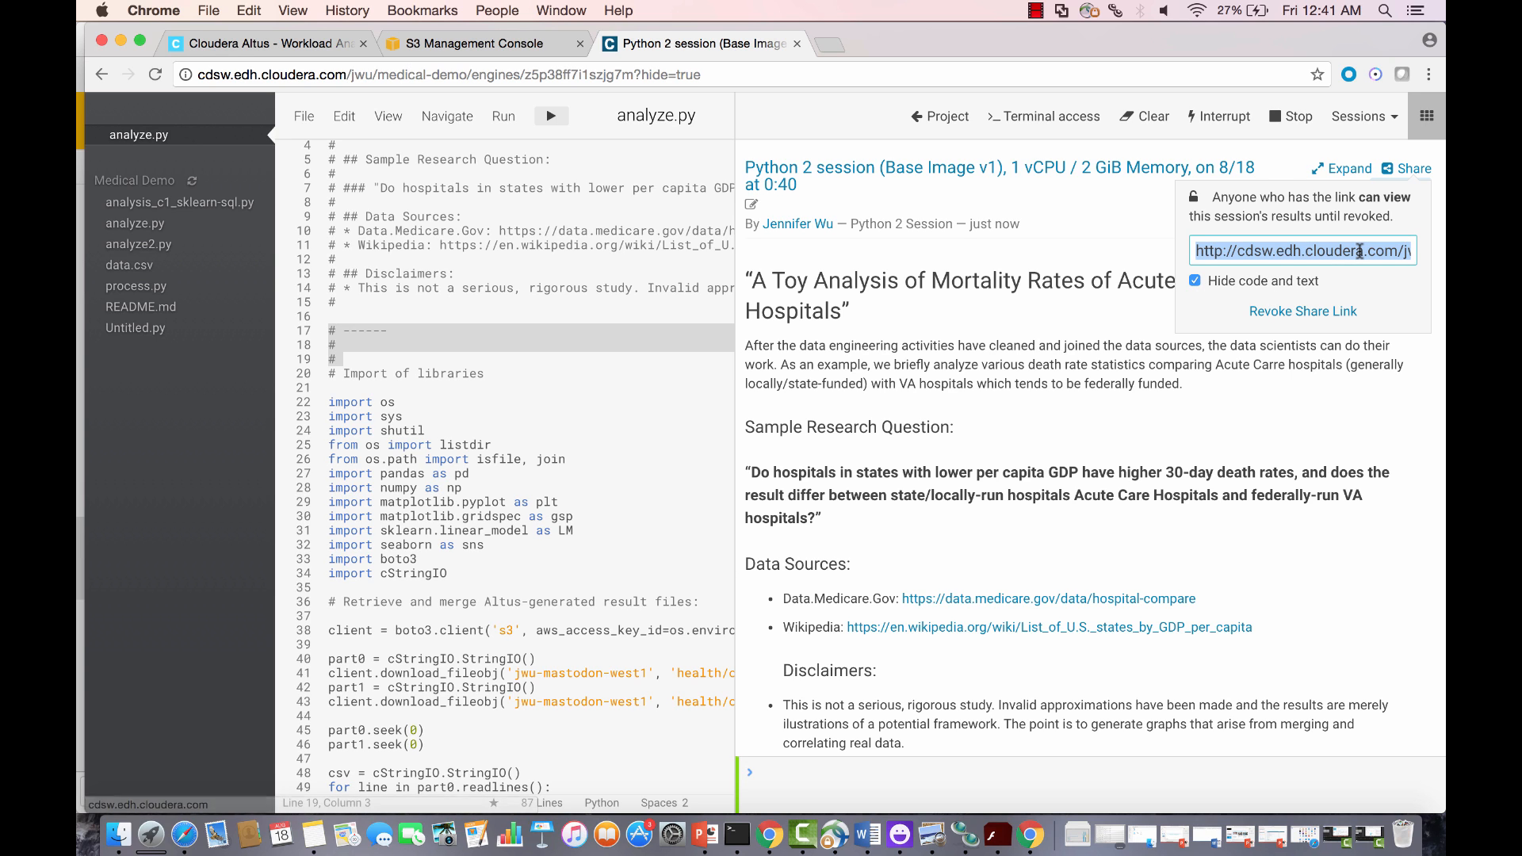
pyautogui.press('super+c')
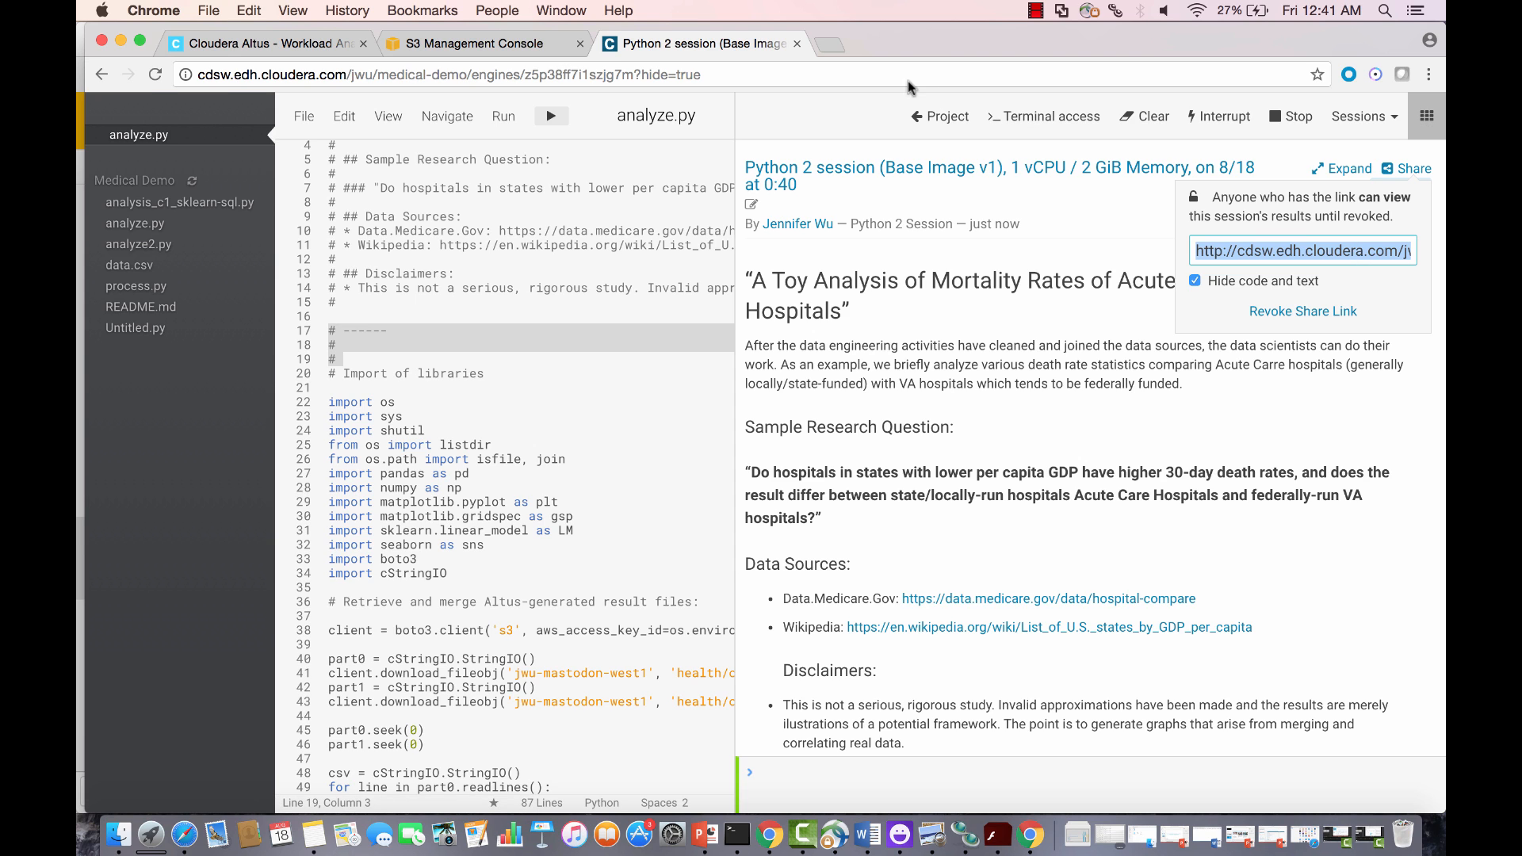
pyautogui.click(824, 45)
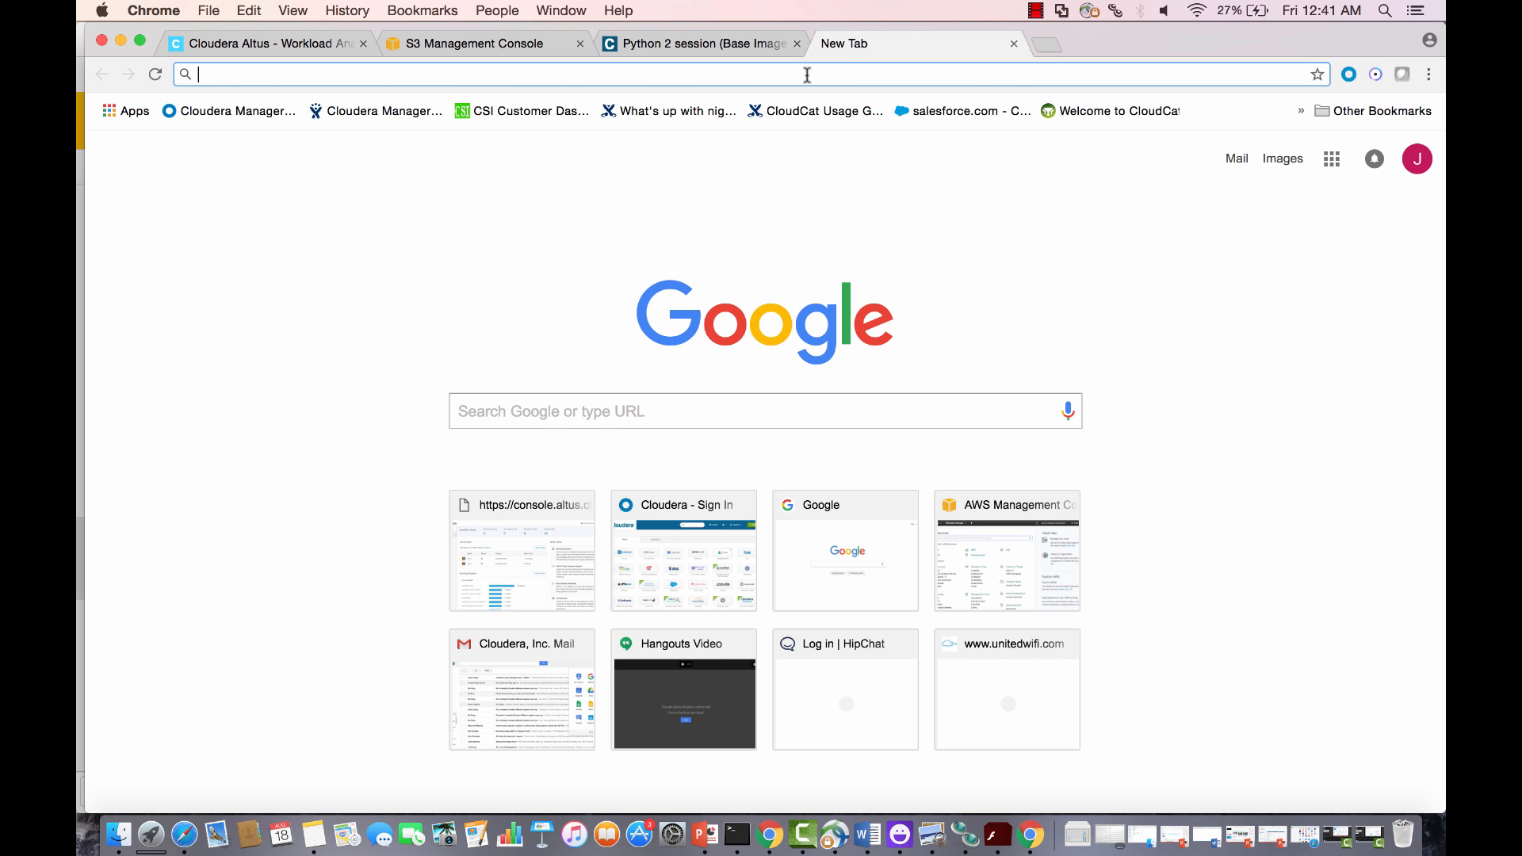
# Step: Load the copied share link and scroll through the code-free mortality analysis report
pyautogui.press('super+v')
pyautogui.press('Return')
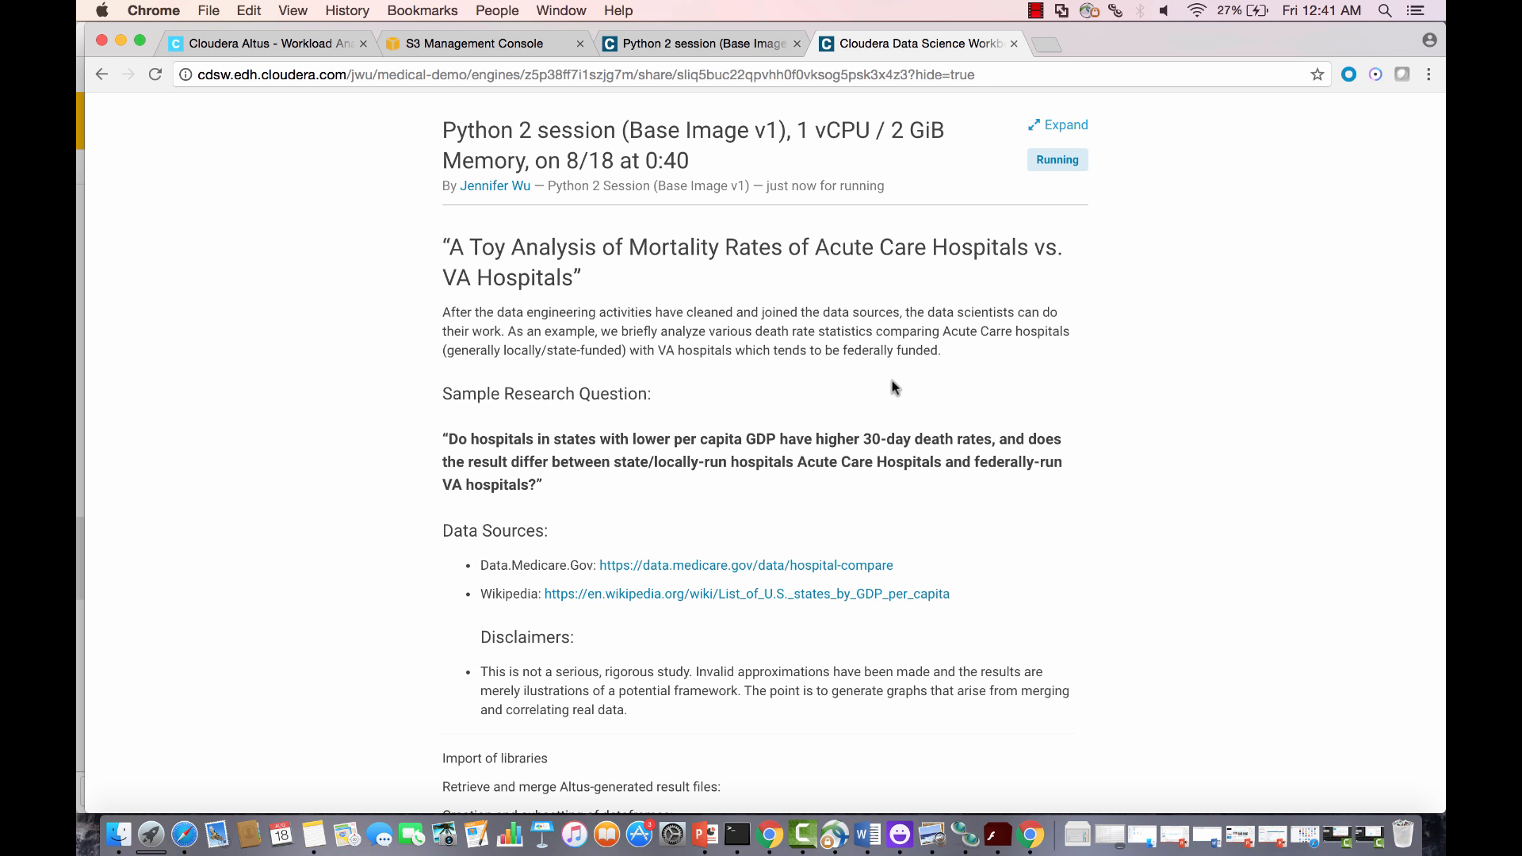
pyautogui.scroll(-15, 892, 381)
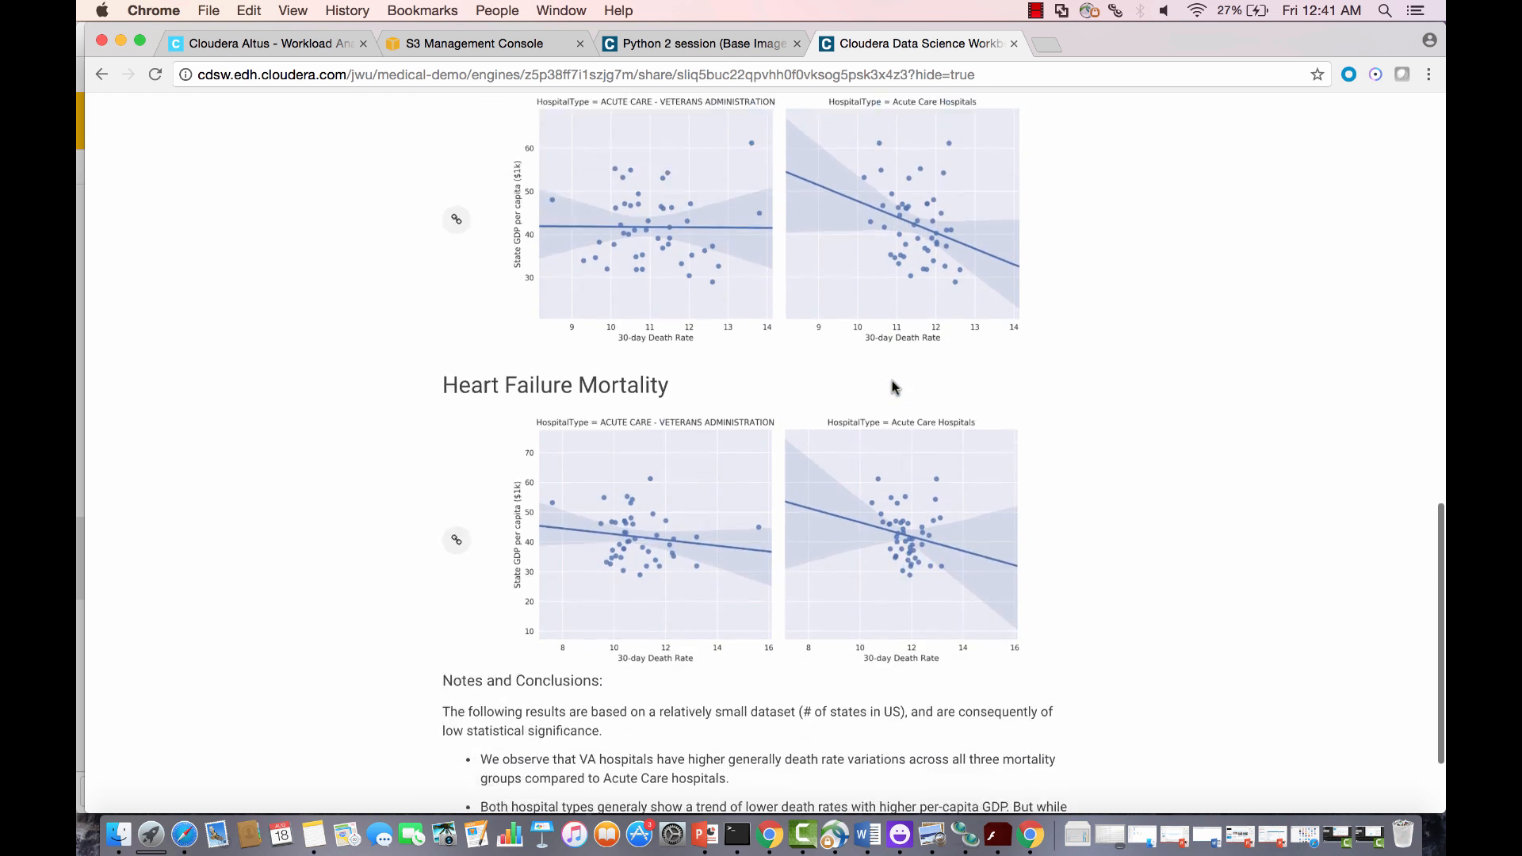
pyautogui.scroll(8, 892, 380)
pyautogui.scroll(8, 891, 382)
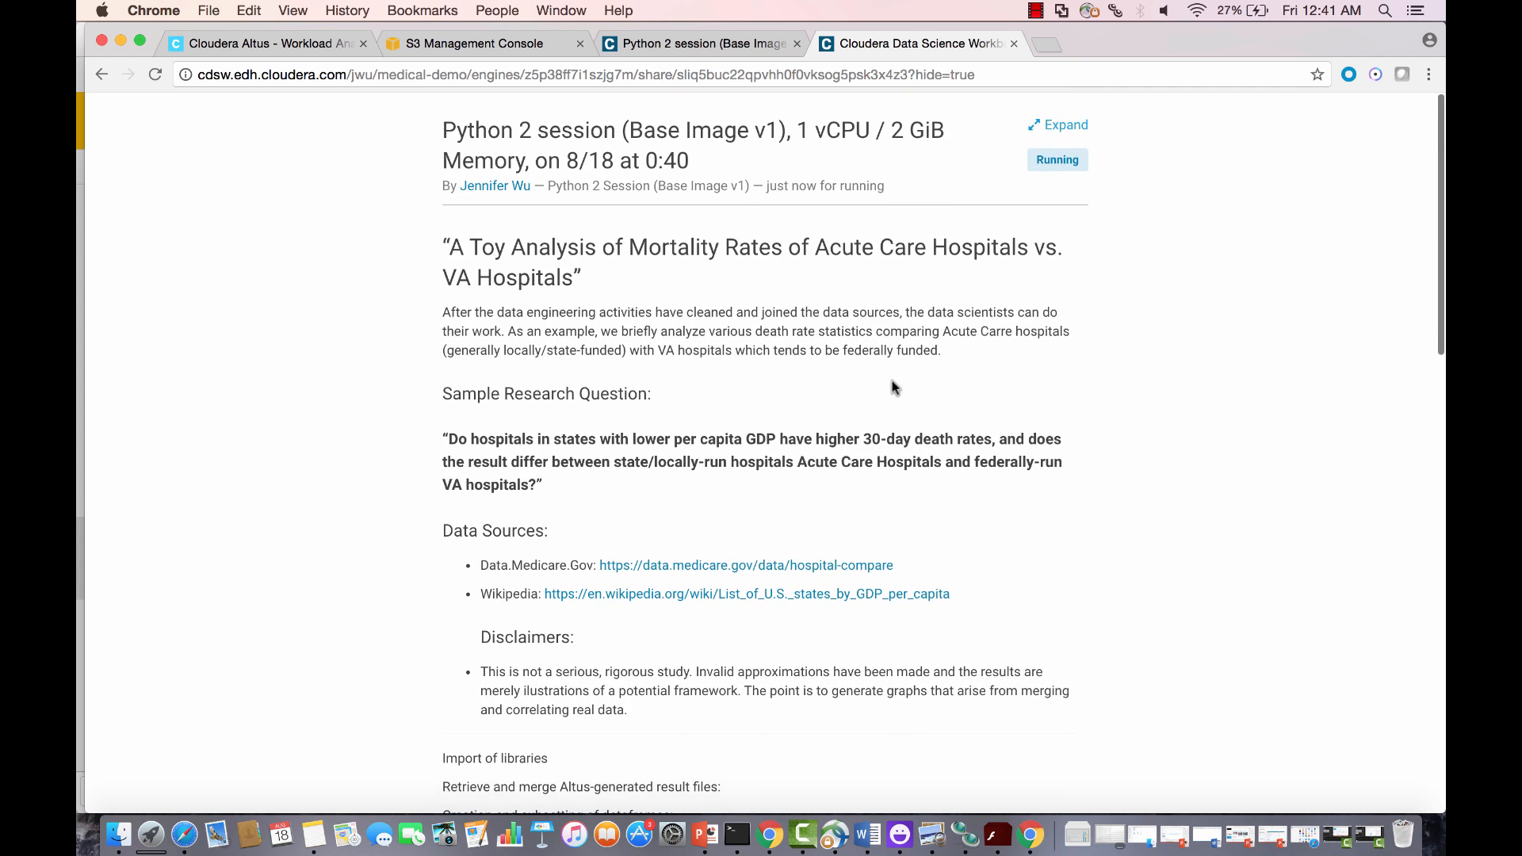